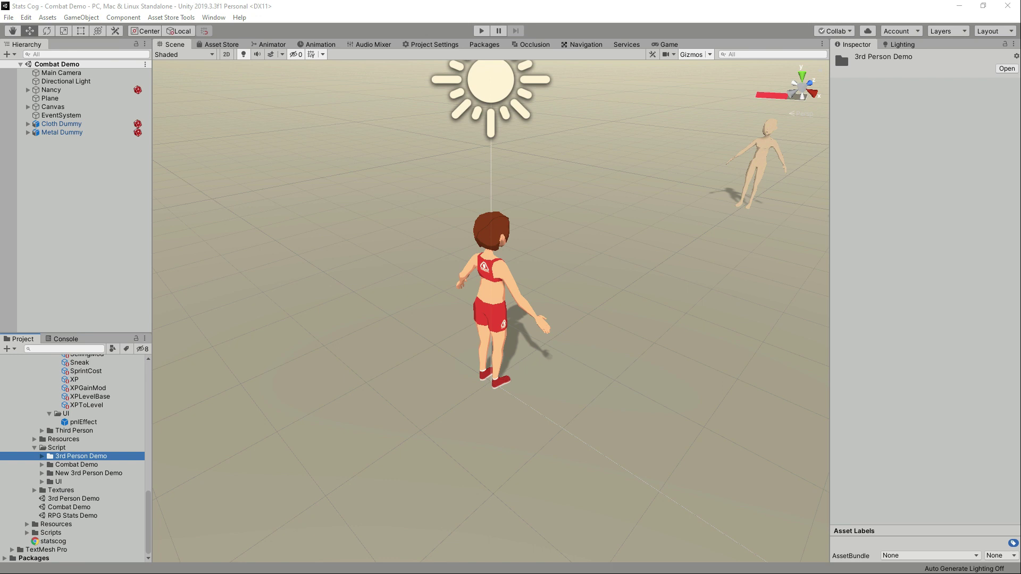
# Run the Combat Demo scene in Play mode
pyautogui.click(24, 230)
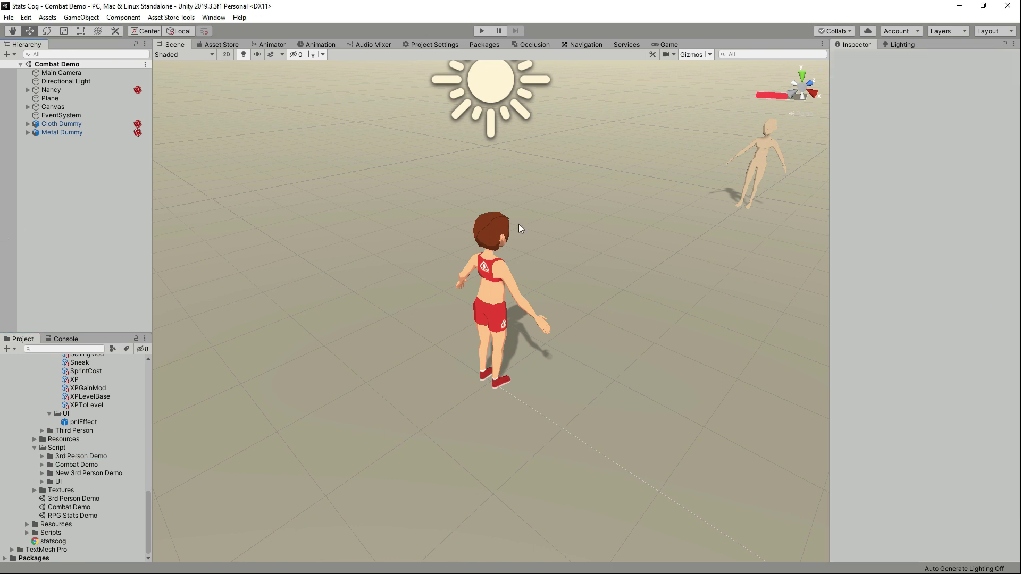
pyautogui.press('q')
pyautogui.moveTo(695, 193); pyautogui.dragTo(241, 355)
pyautogui.scroll(-3, 268, 355)
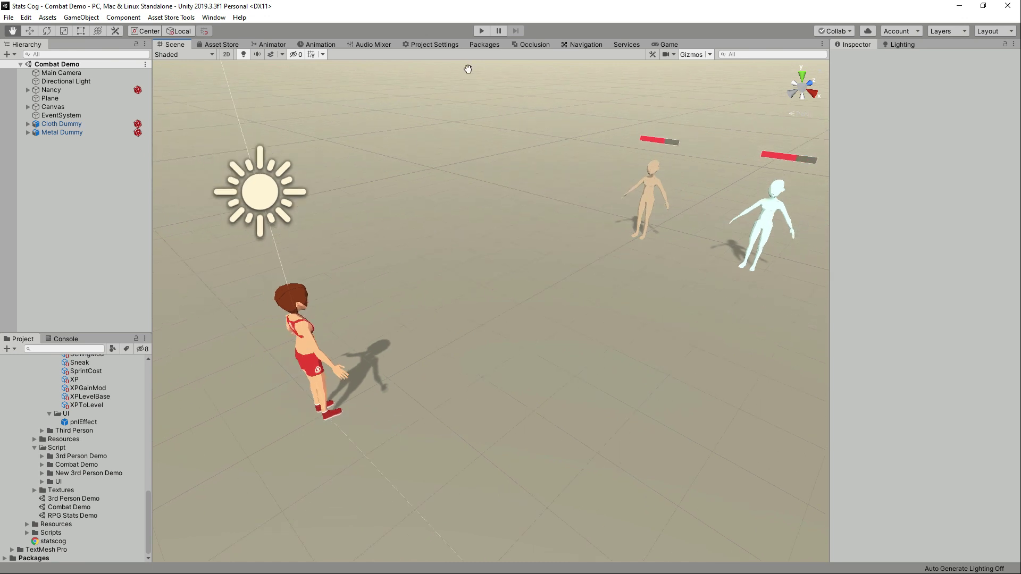
pyautogui.click(487, 31)
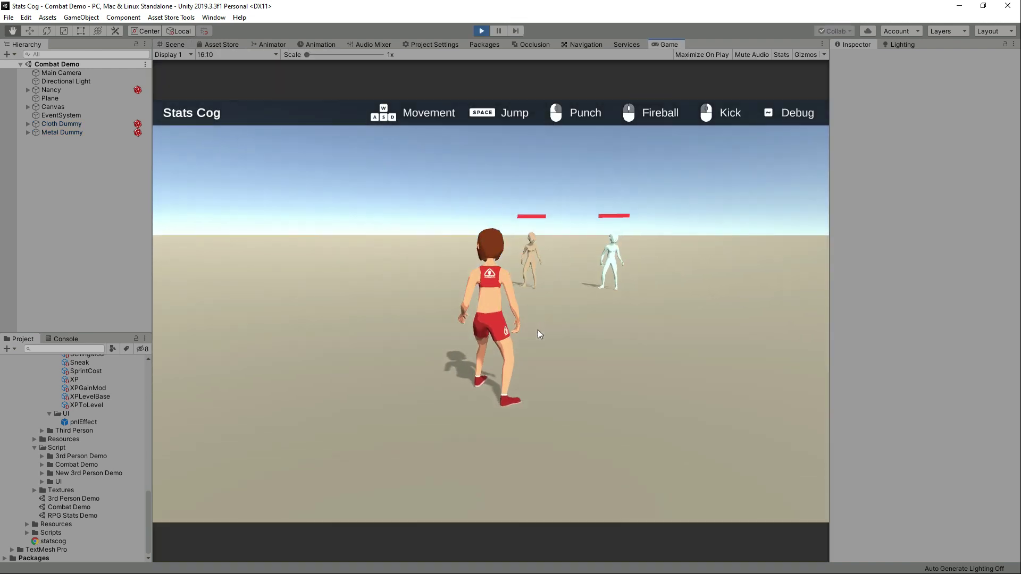
# Playtest the ranged attack by throwing fireballs at the cloth dummy and the metal dummy
pyautogui.rightClick(538, 330)
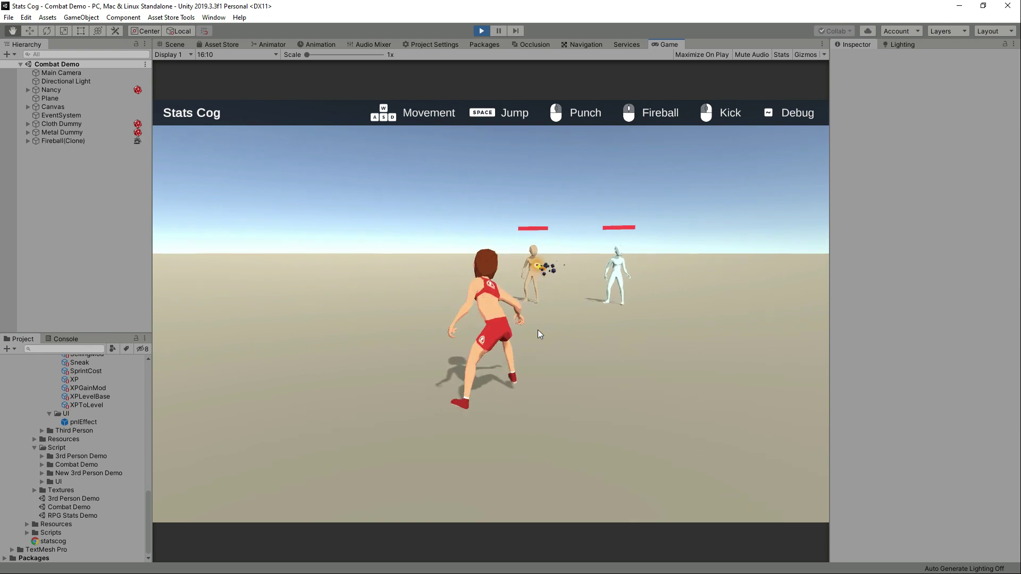
pyautogui.rightClick(538, 331)
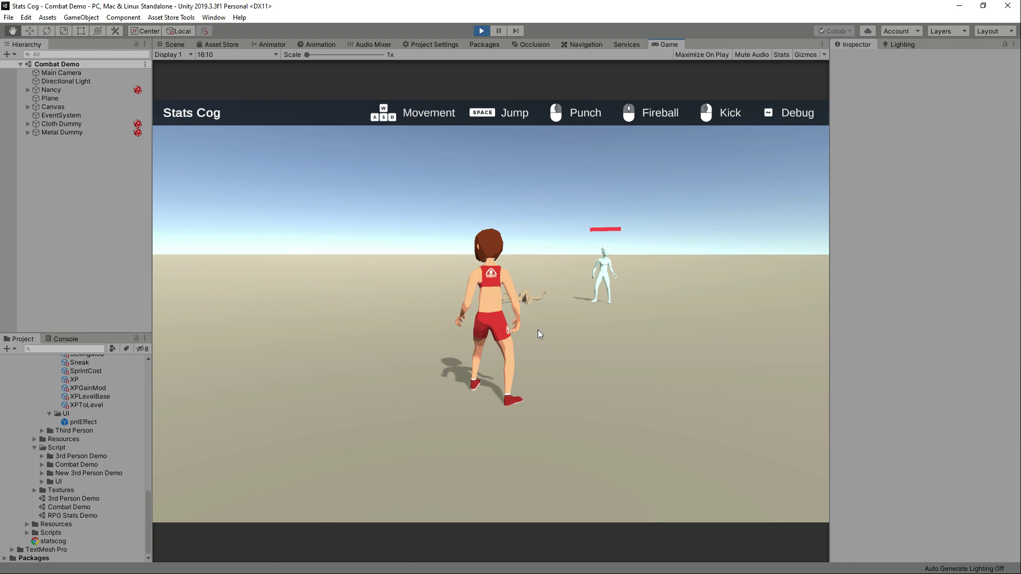
pyautogui.rightClick(538, 330)
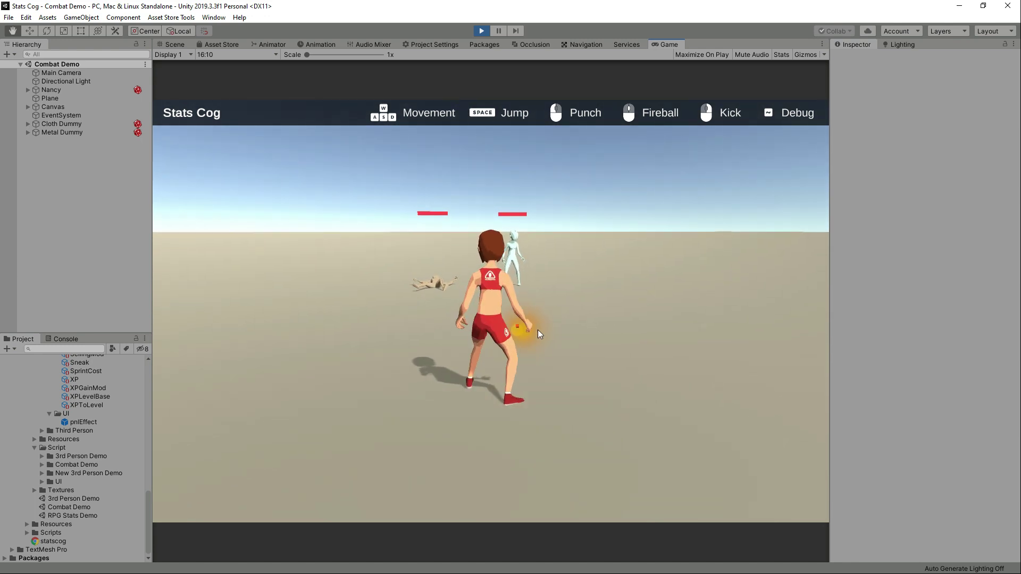
pyautogui.rightClick(538, 330)
# Run the character up to the metal dummy and strike it repeatedly with melee attacks
pyautogui.press('w')
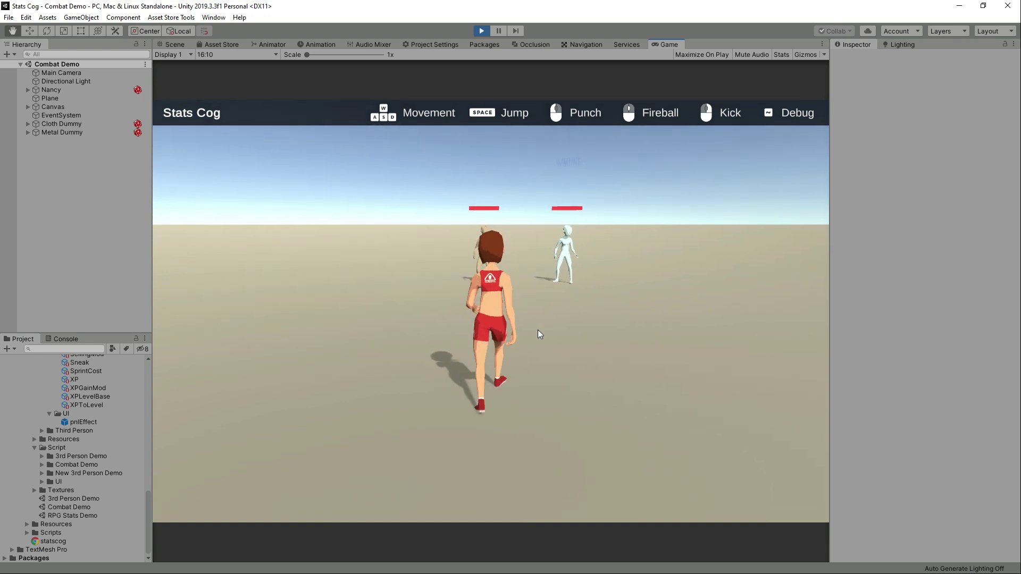
pyautogui.click(491, 311)
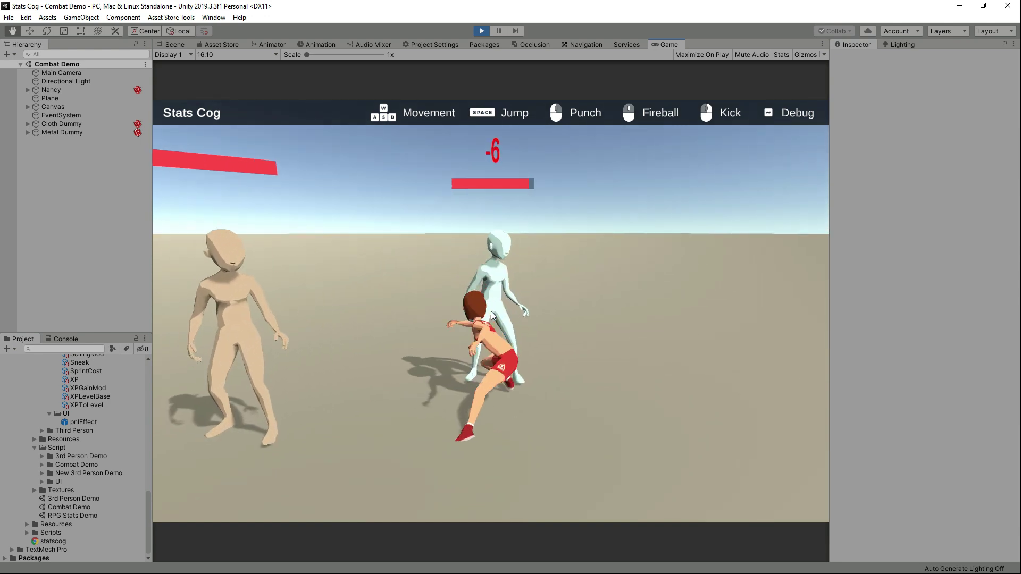
pyautogui.click(491, 312)
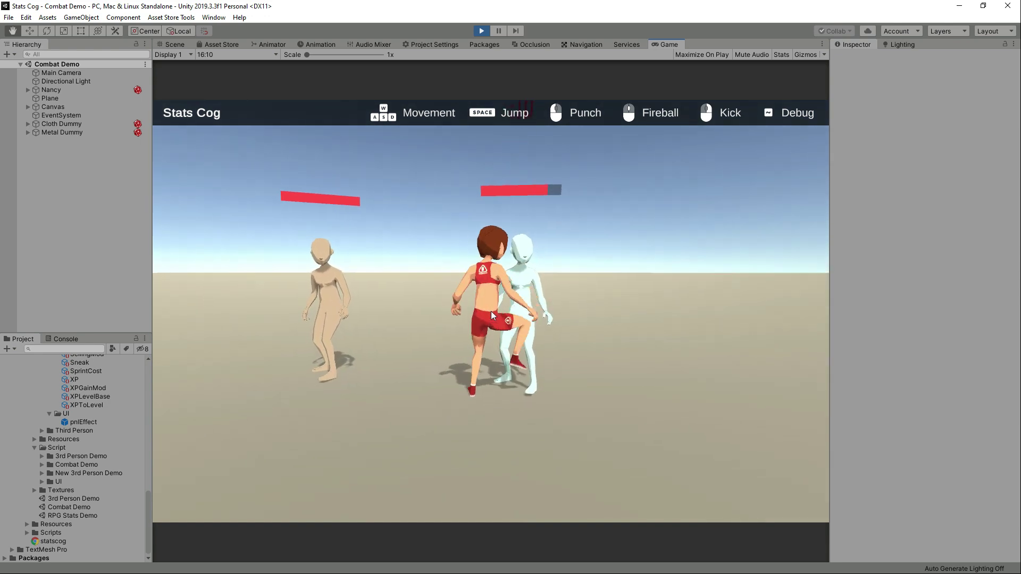
pyautogui.click(490, 311)
# Move the character over to the cloth dummy and hit it with a melee attack
pyautogui.press('s')
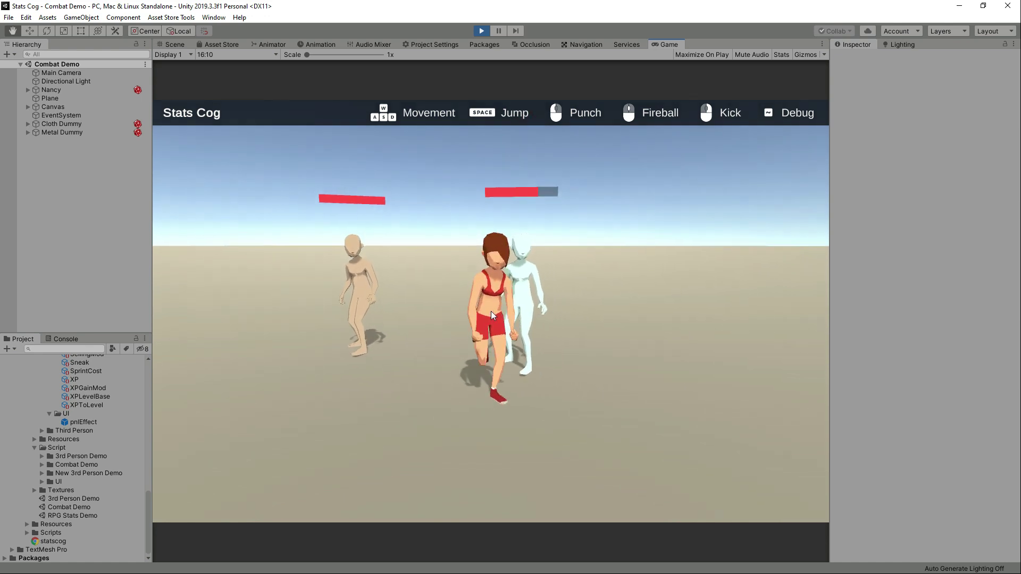
pyautogui.press('w')
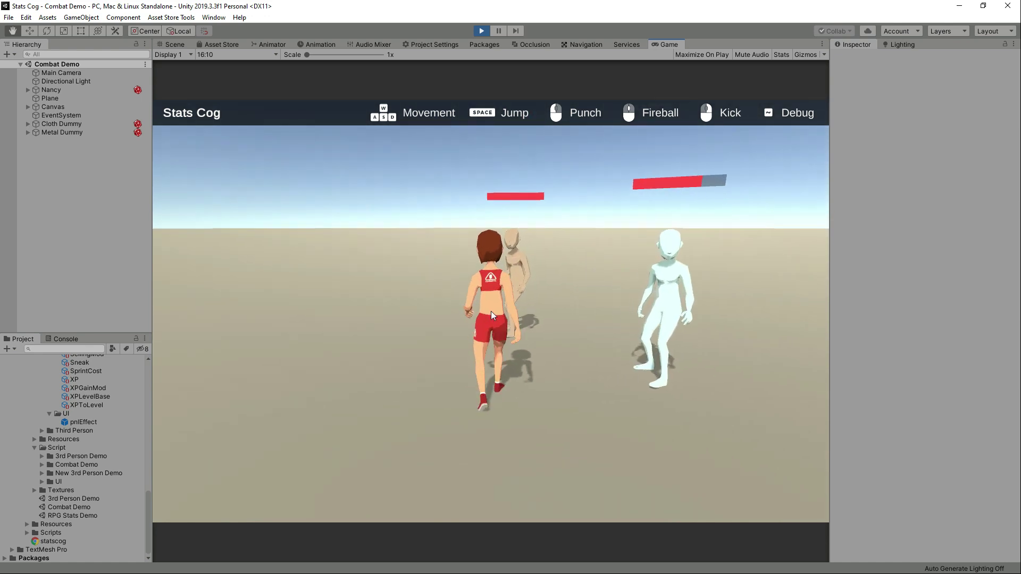
pyautogui.click(490, 311)
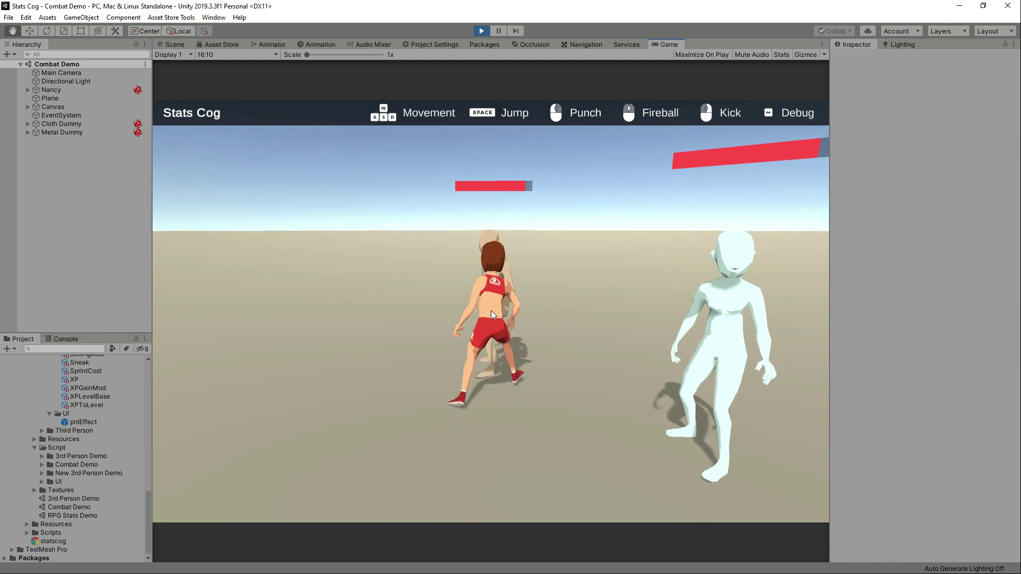
# Back the character away from the cloth dummy and throw more fireballs
pyautogui.press('s')
pyautogui.press('a')
pyautogui.press('w')
pyautogui.rightClick(491, 310)
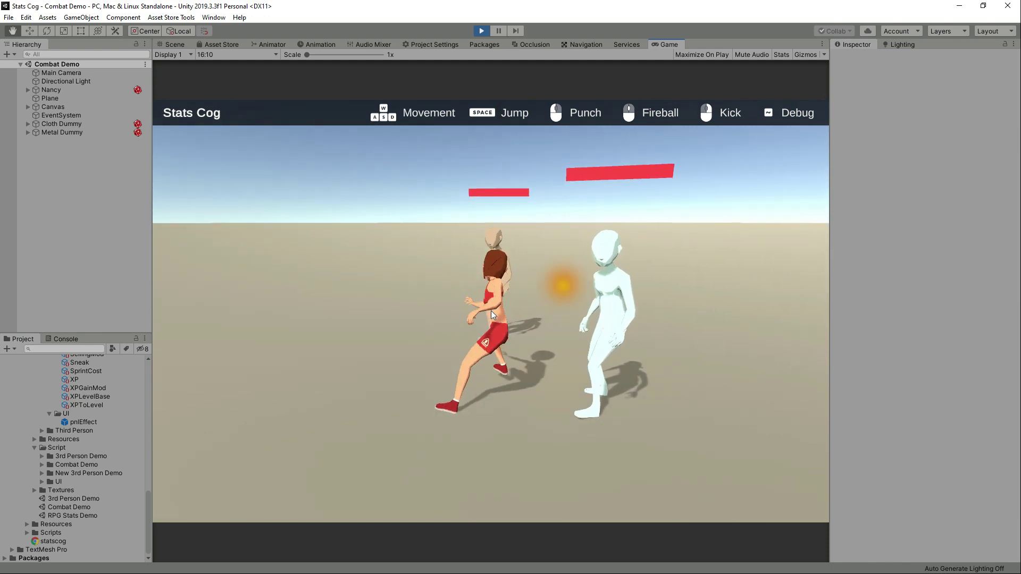
pyautogui.rightClick(490, 311)
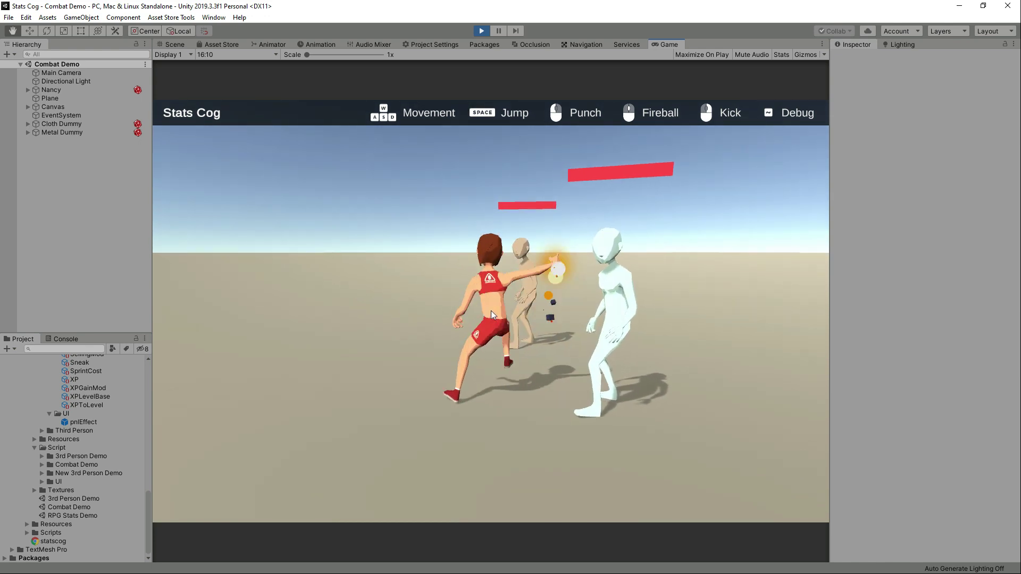
# Approach the cloth dummy again, strike it at close range, and turn the character back around
pyautogui.press('w')
pyautogui.click(490, 310)
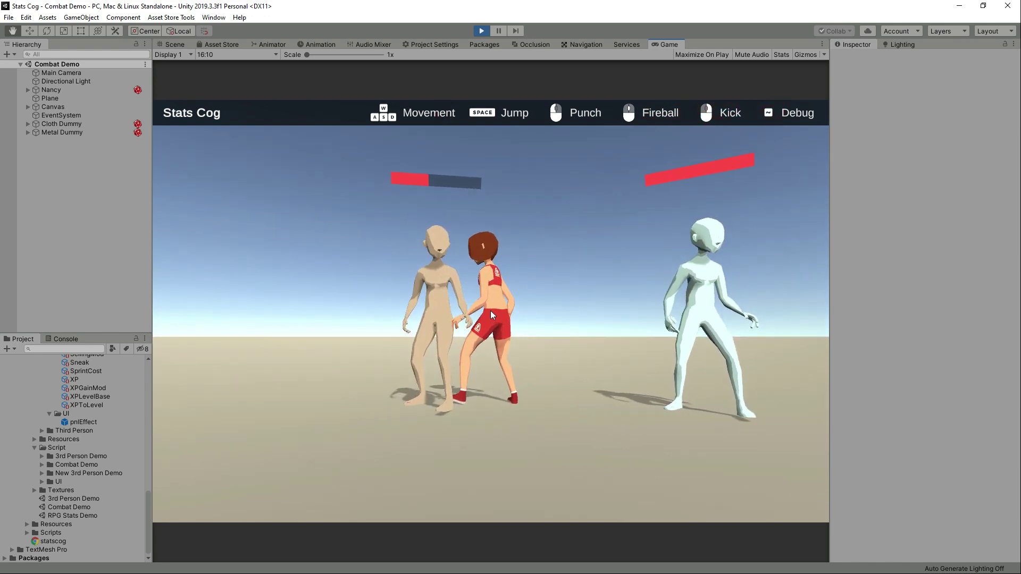
pyautogui.press('s')
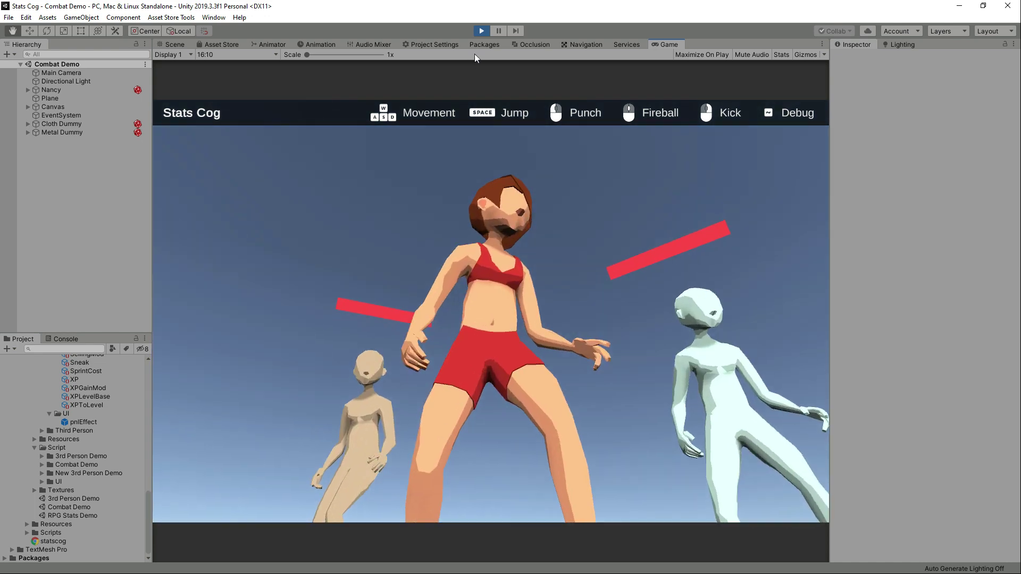
# Stop Play mode and display the Stats Cog combat settings of Nancy
pyautogui.click(481, 30)
pyautogui.click(61, 91)
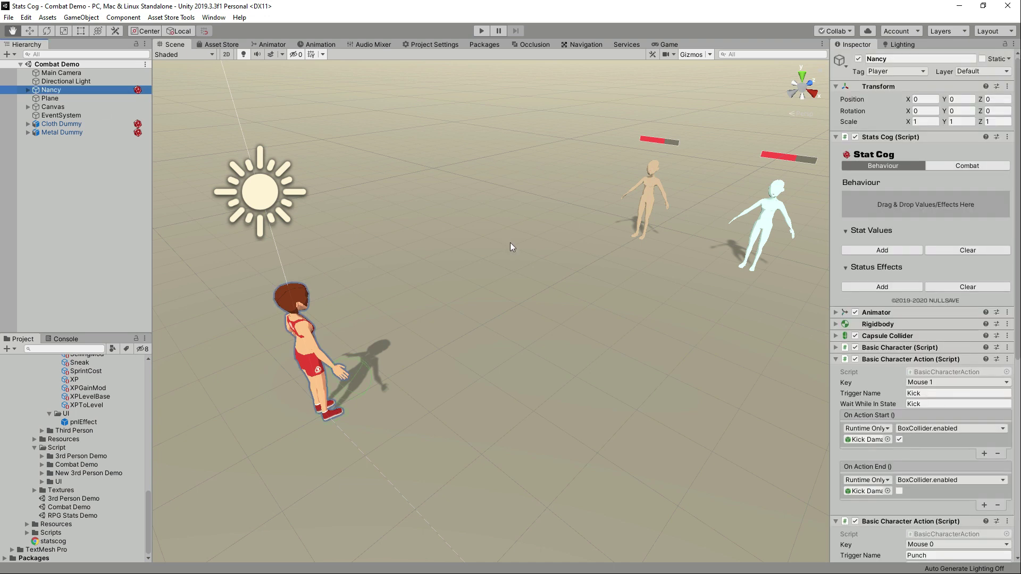
pyautogui.click(960, 164)
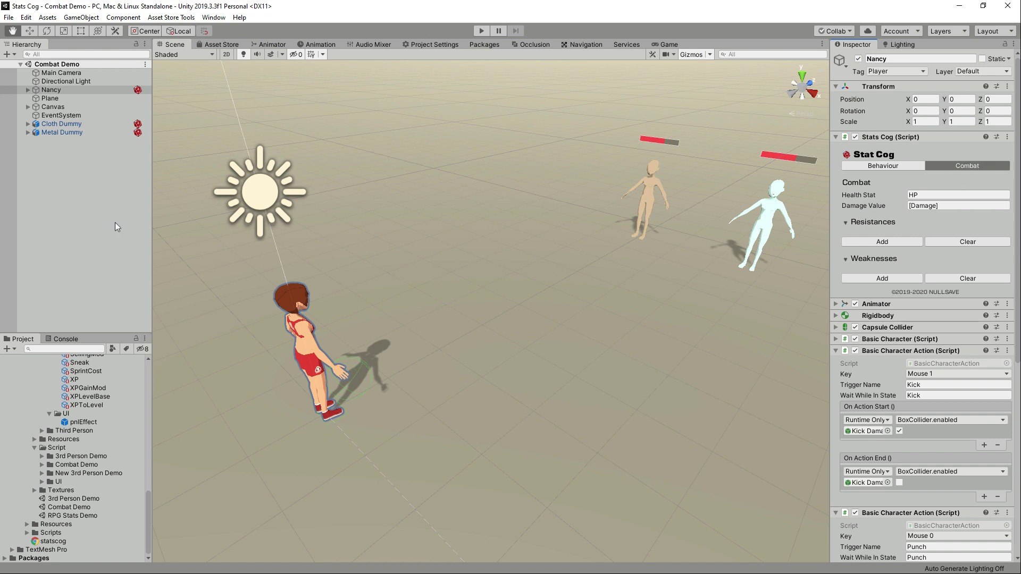
# Expand Nancy's full bone hierarchy and inspect the Punch Damage Dealer on her right hand
pyautogui.keyDown('alt'); pyautogui.click(28, 90); pyautogui.keyUp('alt')
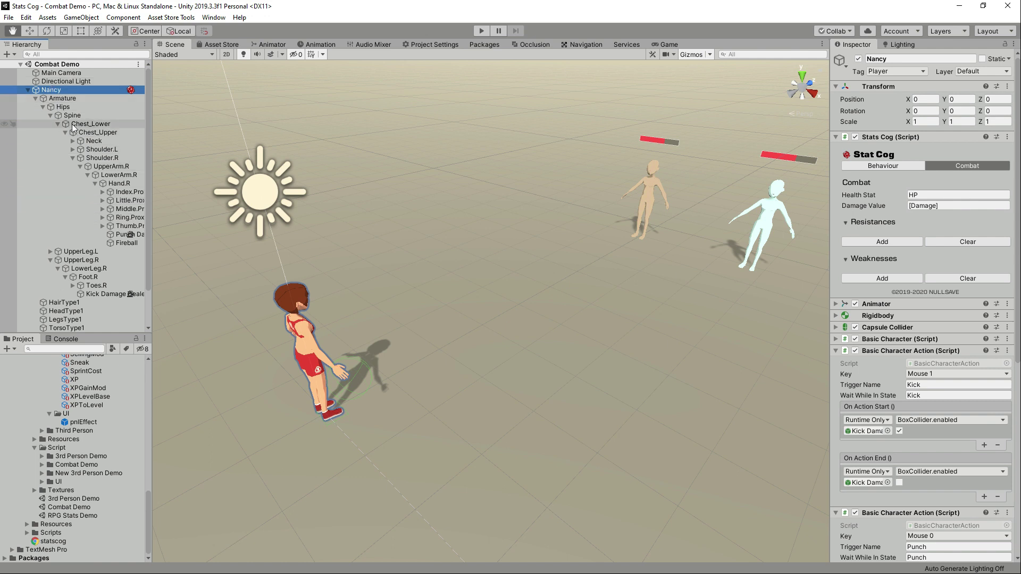
pyautogui.click(127, 234)
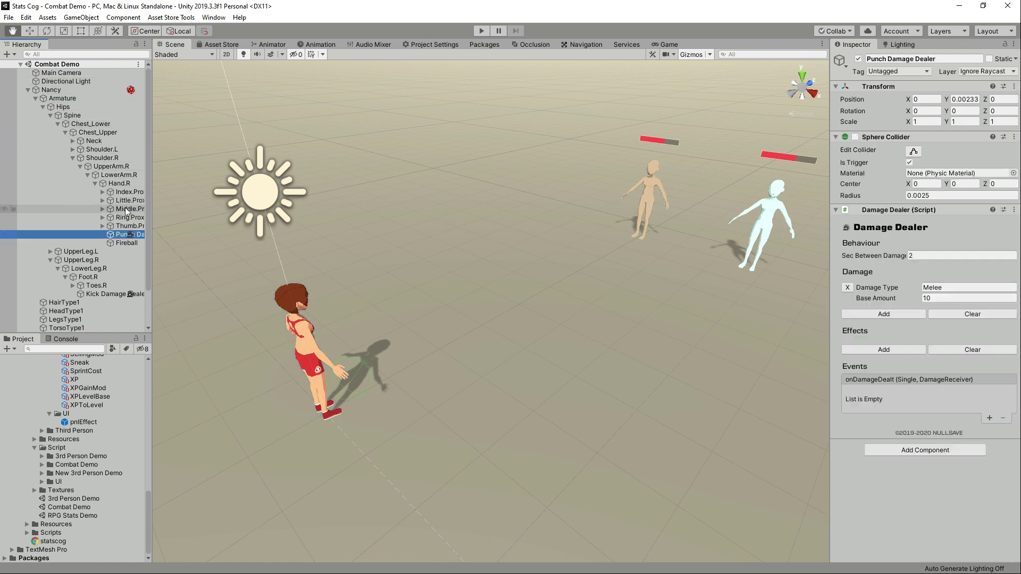
pyautogui.scroll(5, 390, 354)
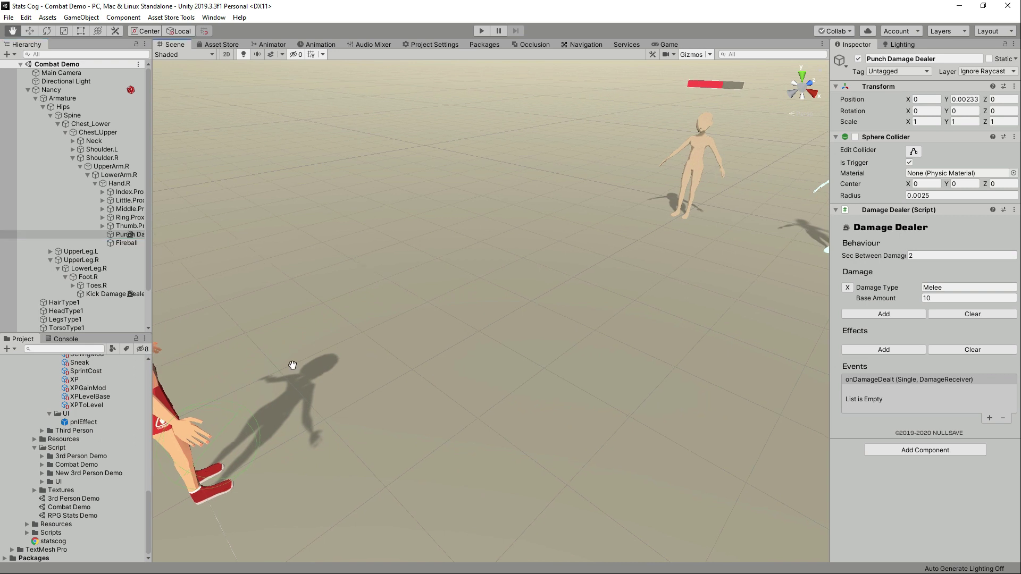
pyautogui.moveTo(293, 365); pyautogui.dragTo(442, 294)
pyautogui.scroll(3, 410, 311)
pyautogui.scroll(-3, 410, 311)
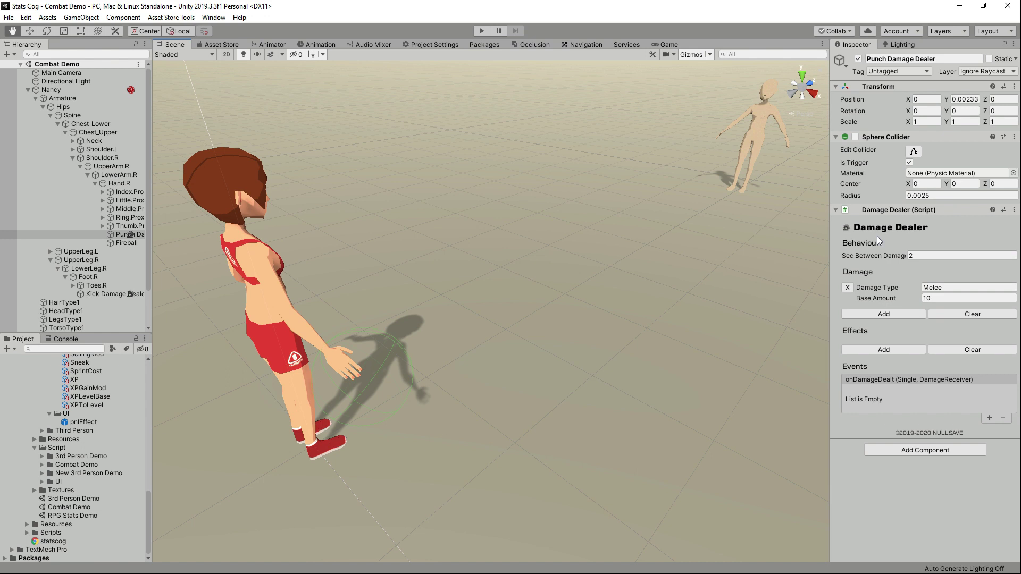
# Set the Punch Damage Dealer's seconds between damage to 2
pyautogui.moveTo(899, 254); pyautogui.dragTo(906, 256)
pyautogui.click(910, 256)
pyautogui.write('2')
# Inspect the Kick Damage Dealer on Nancy's right foot, try appending "+ ST" to its Melee base amount, and restore 15
pyautogui.click(98, 295)
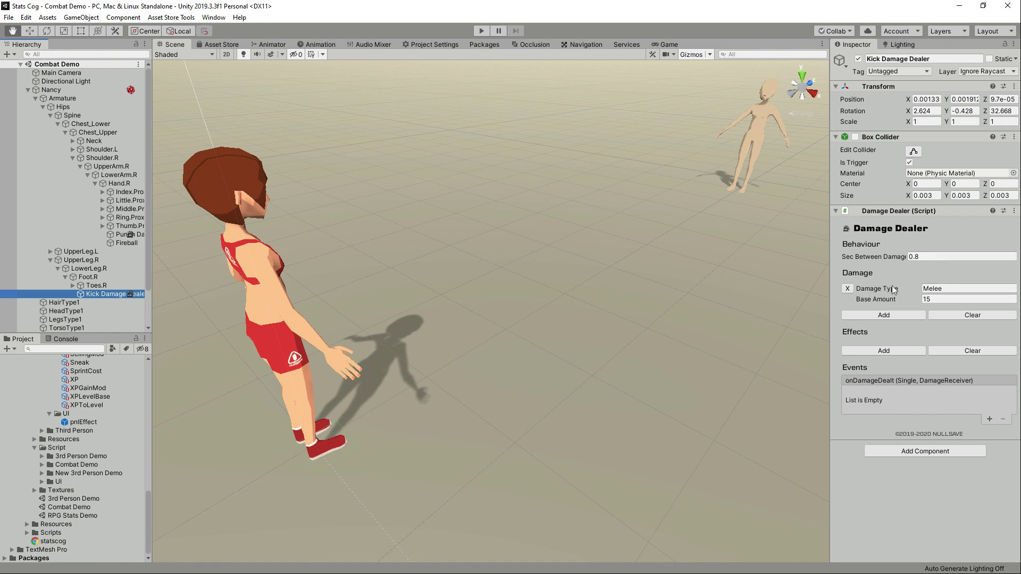
pyautogui.click(951, 287)
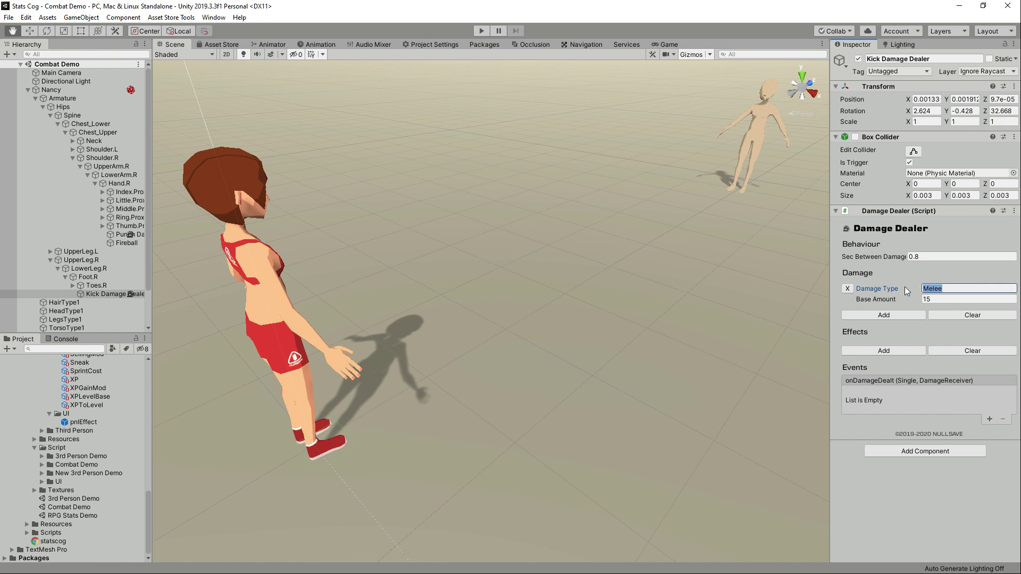
pyautogui.click(963, 300)
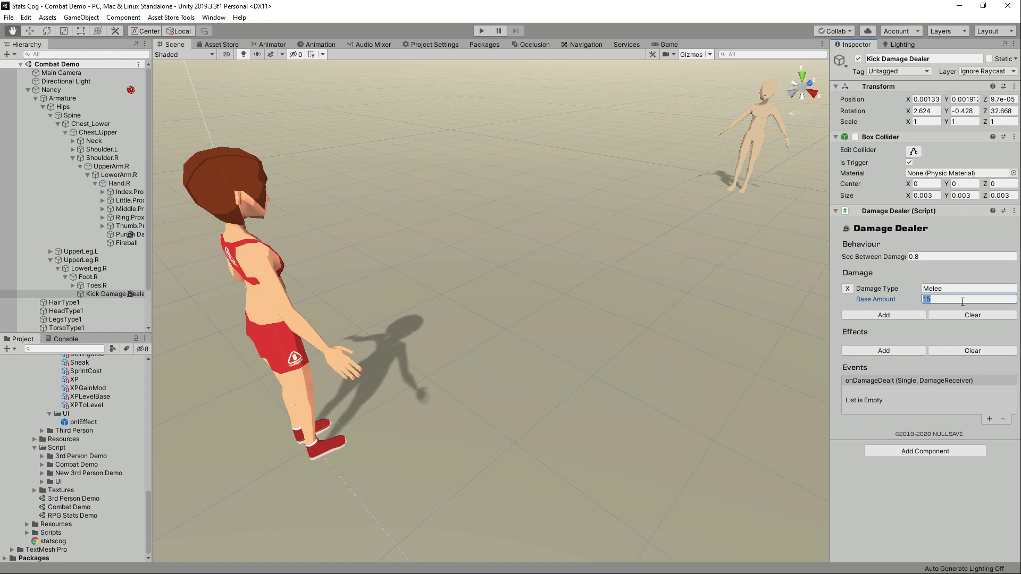
pyautogui.press('End')
pyautogui.write('+ ST')
pyautogui.hotkey('ctrl', 'a')
pyautogui.write('15')
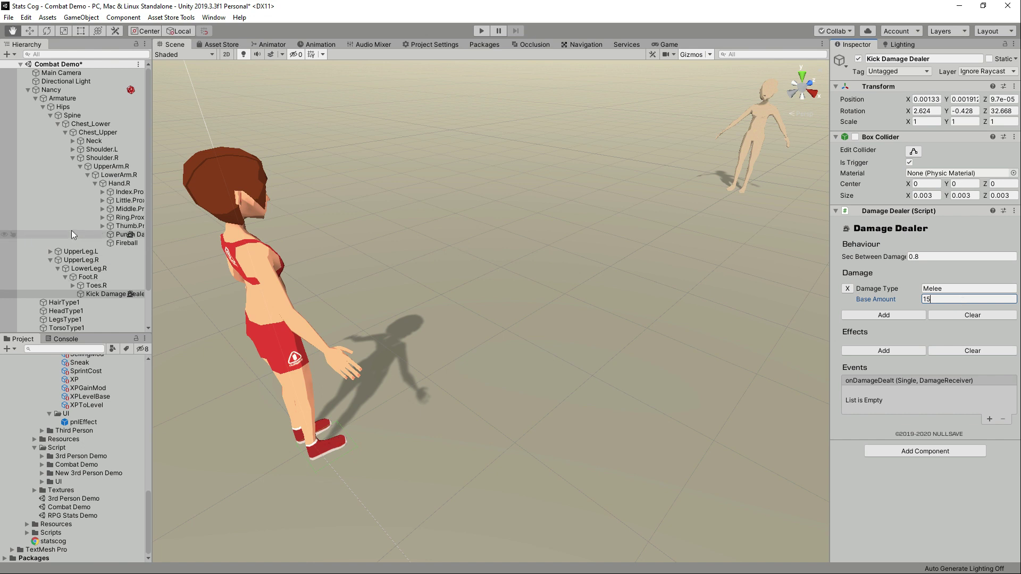
# Select the Cloth Dummy and locate its assigned Burn status effect in the project assets
pyautogui.scroll(-3, 71, 231)
pyautogui.click(78, 319)
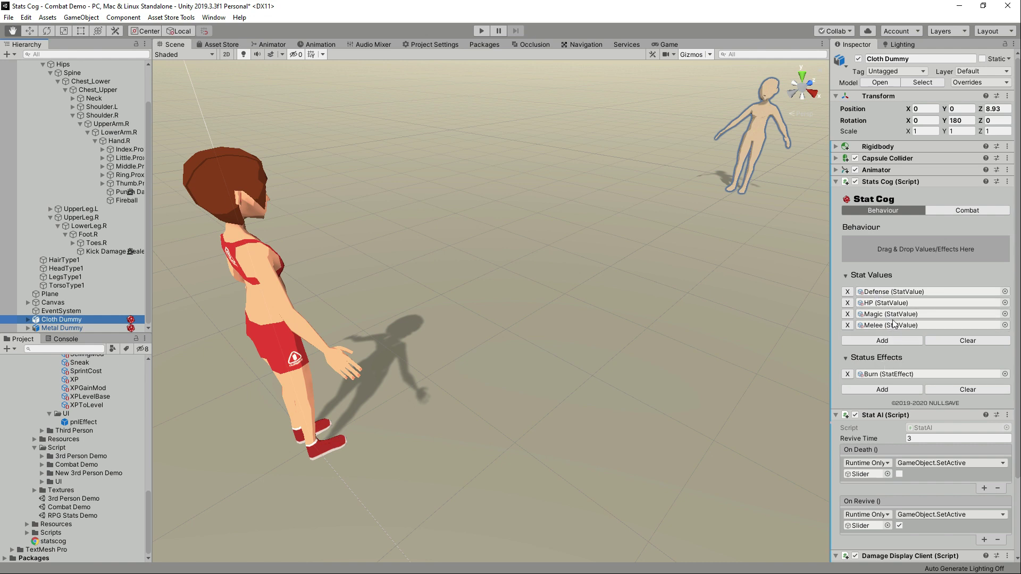
pyautogui.click(888, 375)
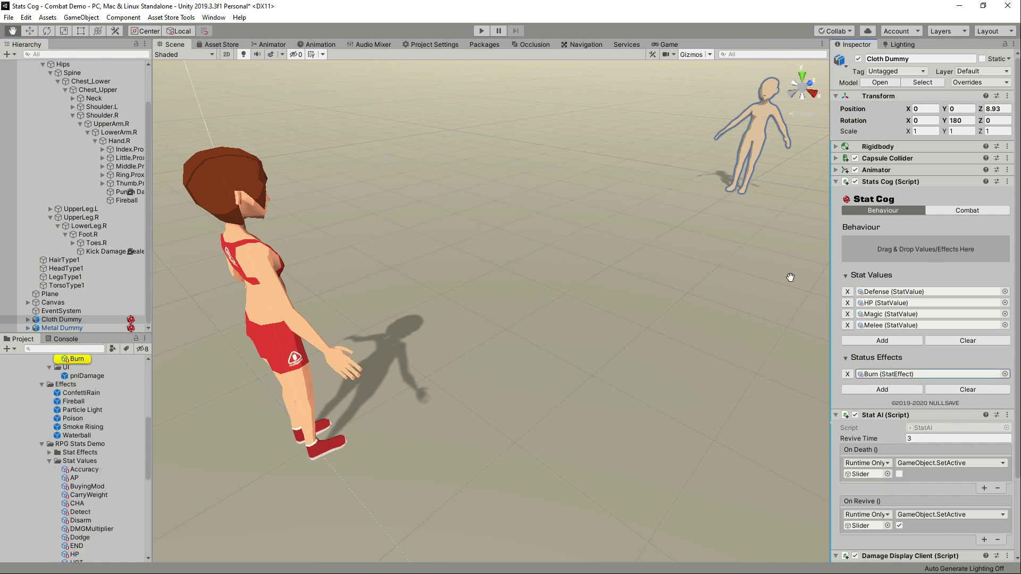
# Examine the Cloth Dummy's stat values and combat settings, including its health stat and damage value formula
pyautogui.click(957, 212)
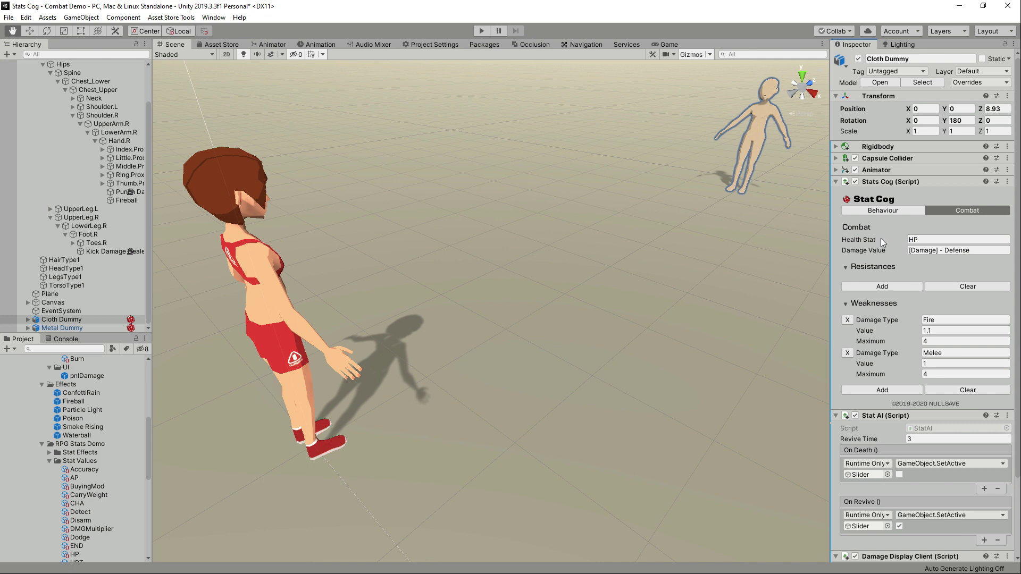
pyautogui.click(891, 210)
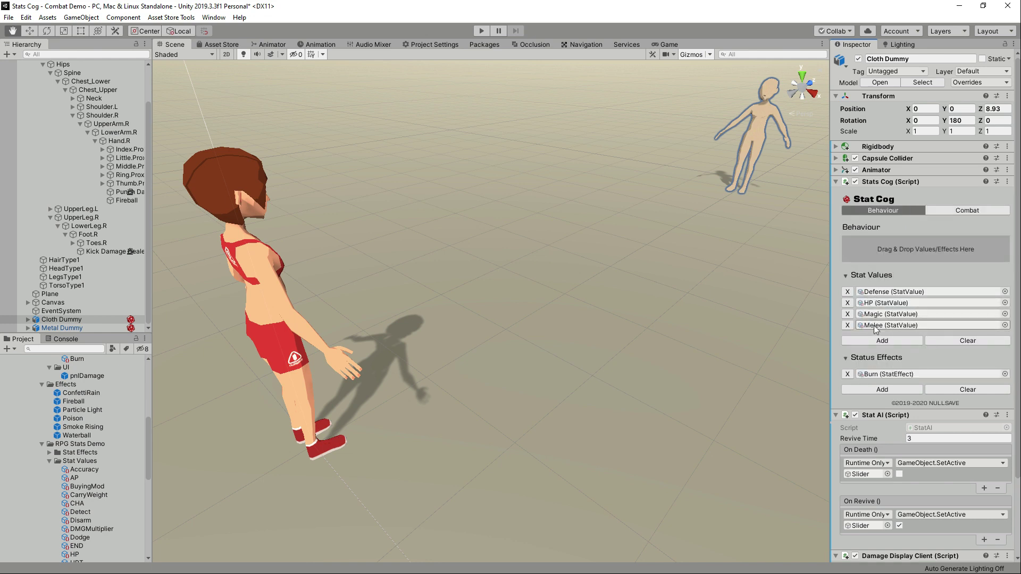
pyautogui.click(956, 213)
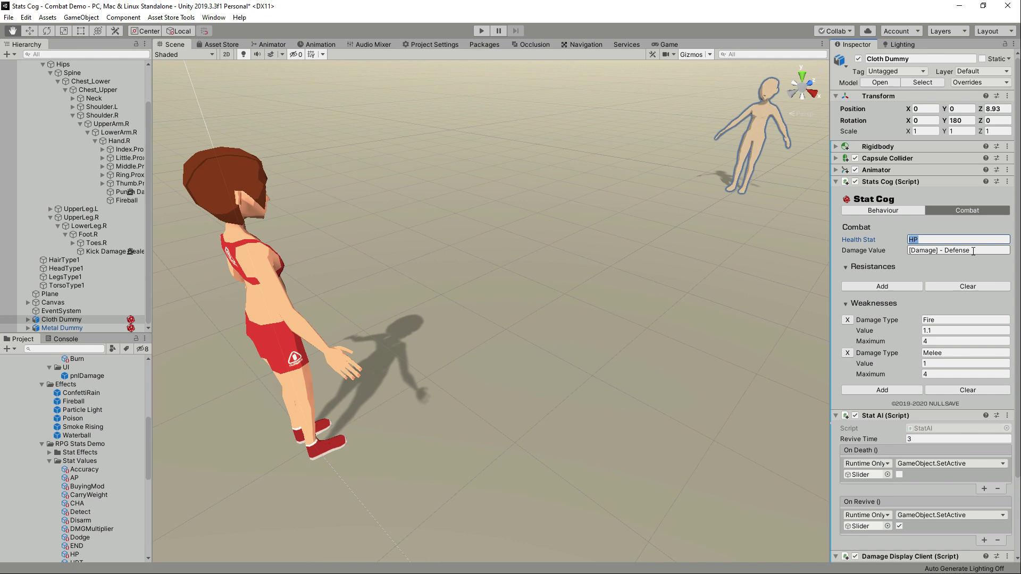
pyautogui.doubleClick(939, 251)
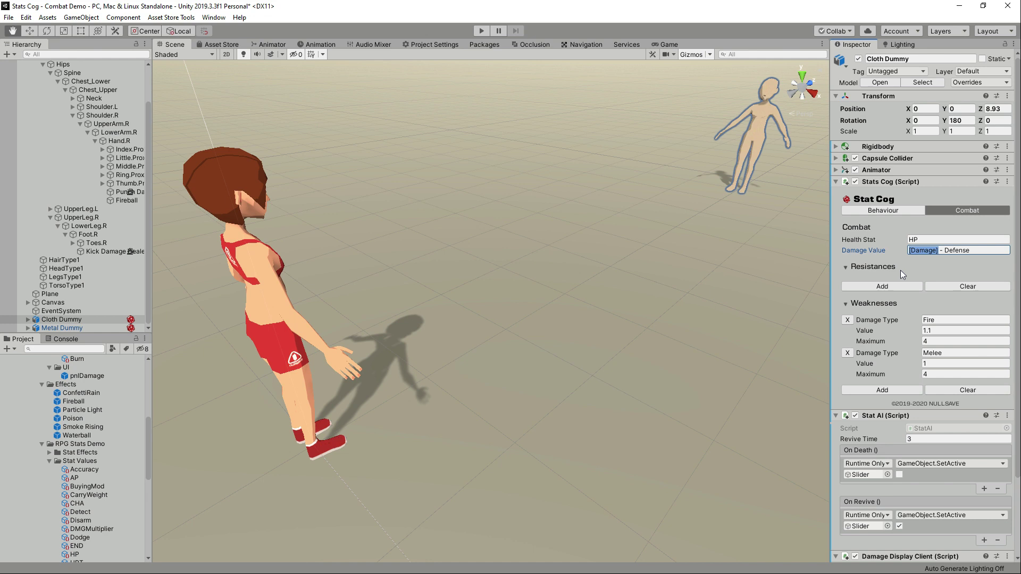
pyautogui.click(968, 250)
pyautogui.keyDown('shift'); pyautogui.click(937, 253); pyautogui.keyUp('shift')
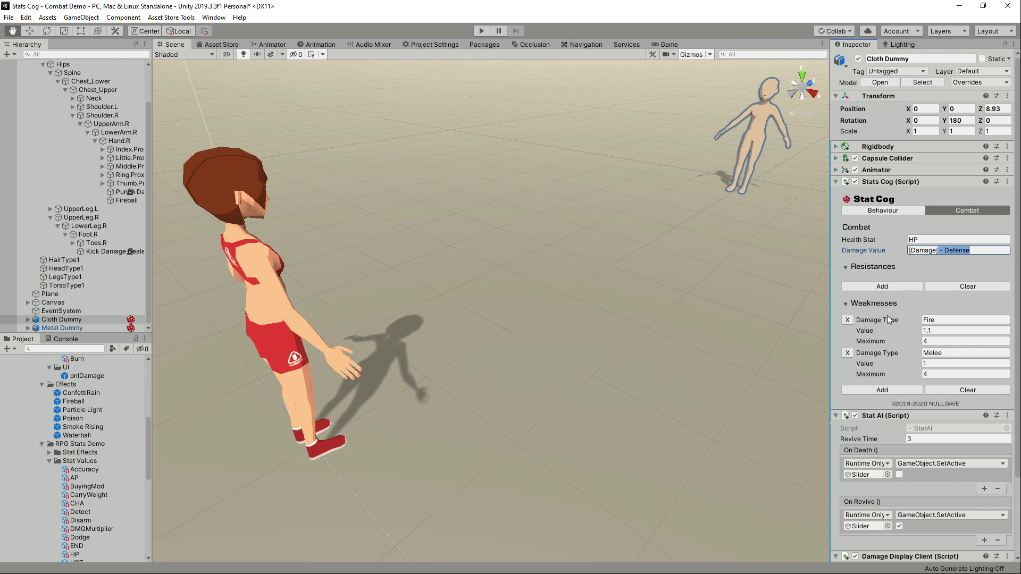
# Examine the Cloth Dummy's Fire and Melee weakness entries and their values
pyautogui.click(916, 334)
pyautogui.click(903, 352)
pyautogui.click(934, 366)
pyautogui.doubleClick(934, 366)
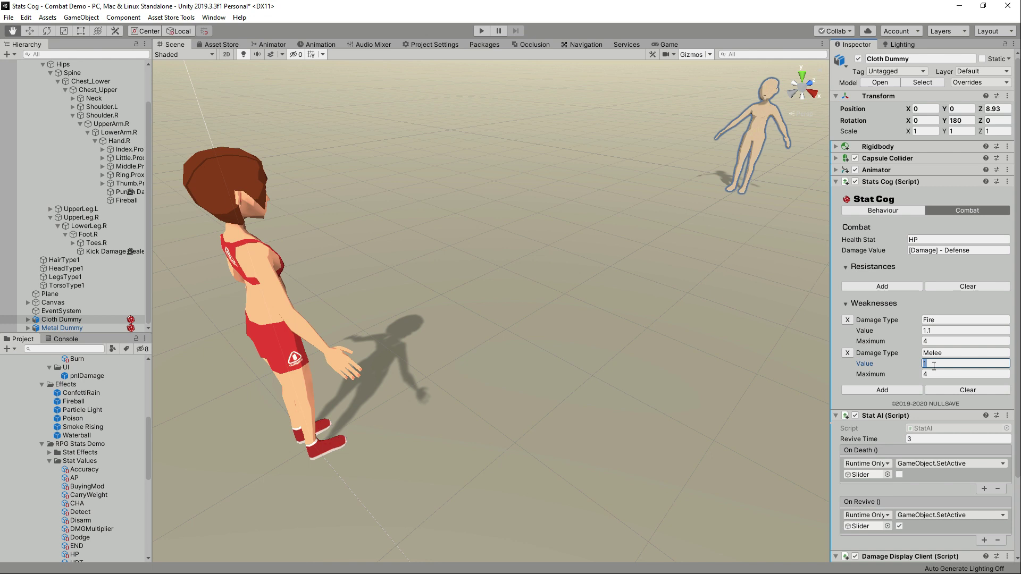
# Examine the Burn status effect's HP and Melee stat modifiers and its general lifespan settings
pyautogui.click(75, 360)
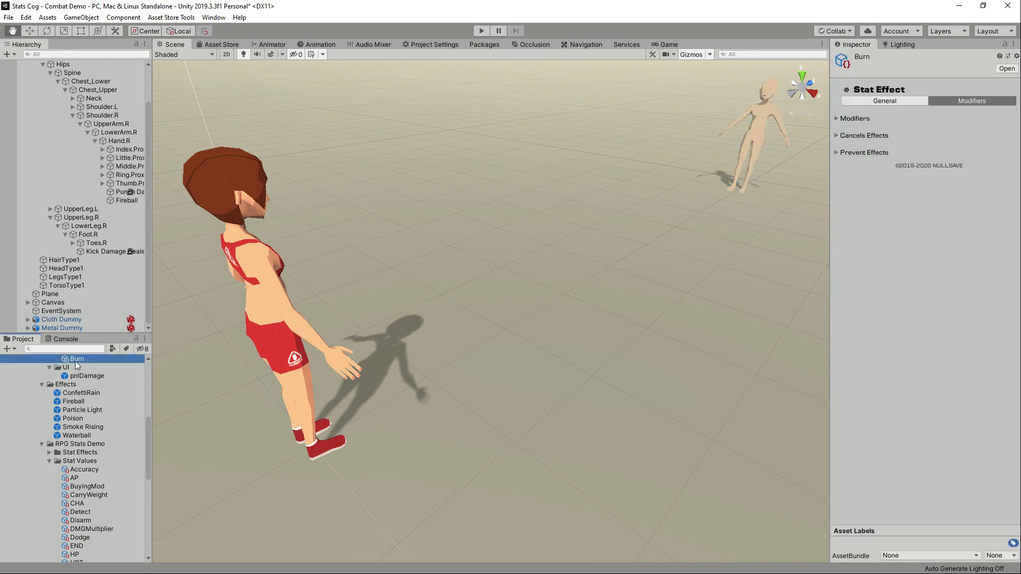
pyautogui.click(863, 117)
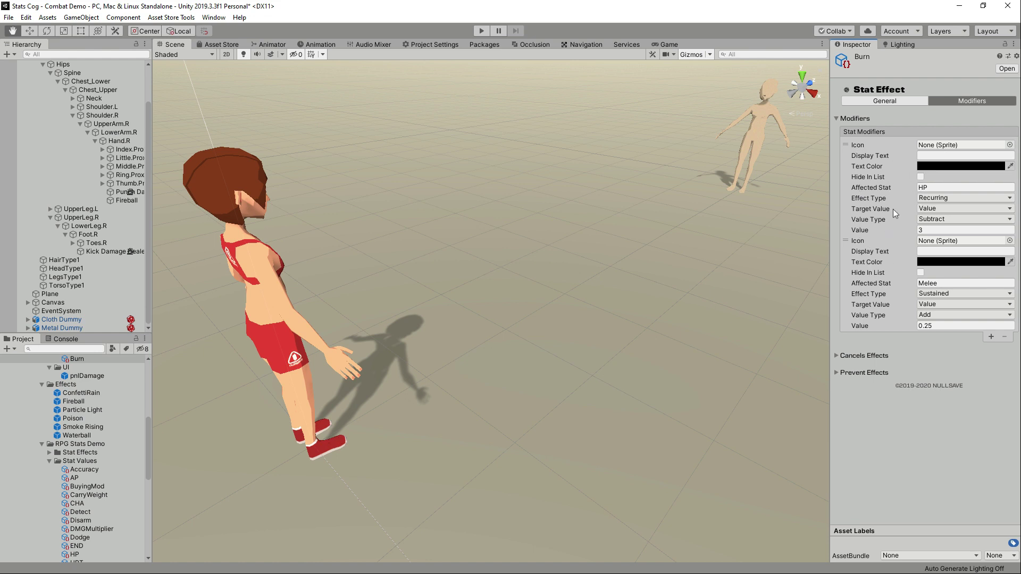
pyautogui.click(882, 101)
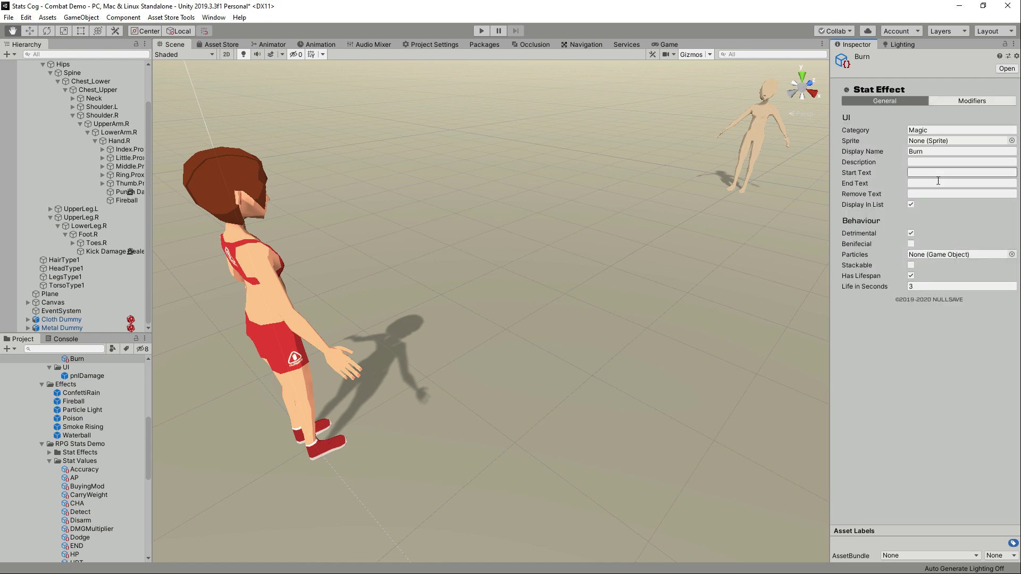
pyautogui.click(954, 103)
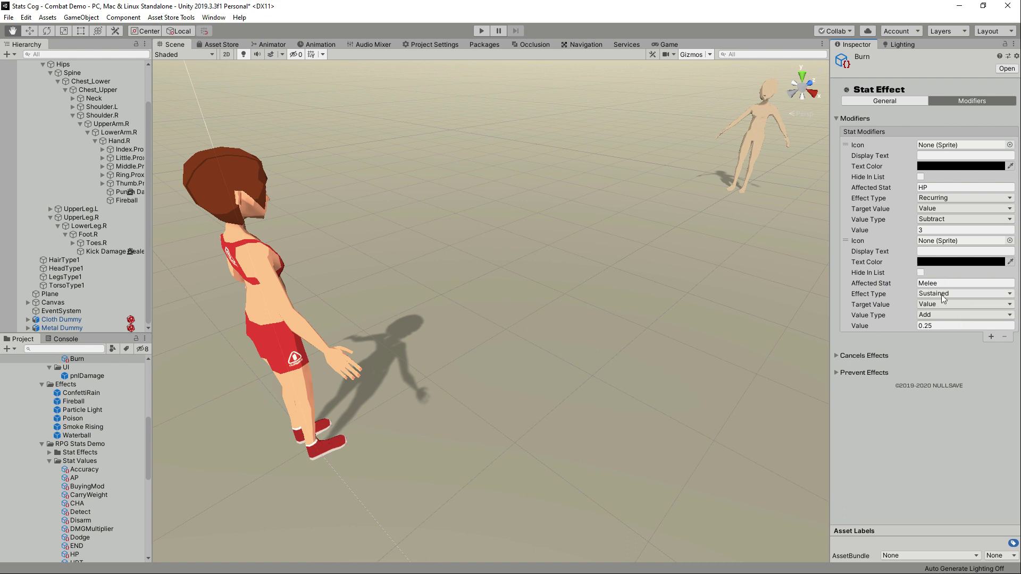
pyautogui.click(921, 325)
# Select the Metal Dummy and examine the Fire and Melee resistance values in its Stats Cog combat settings
pyautogui.click(63, 328)
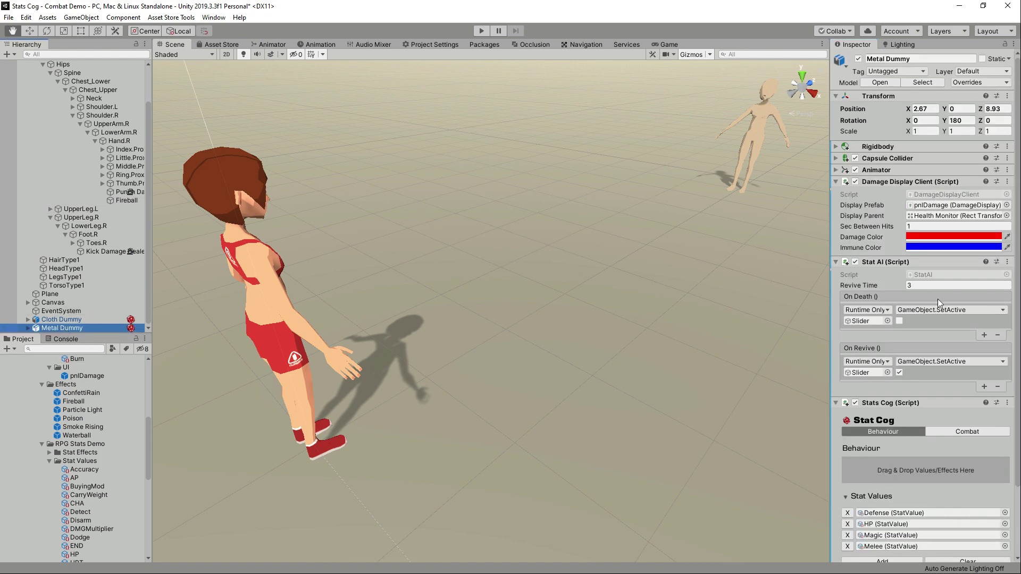
pyautogui.click(972, 433)
pyautogui.scroll(-3, 972, 433)
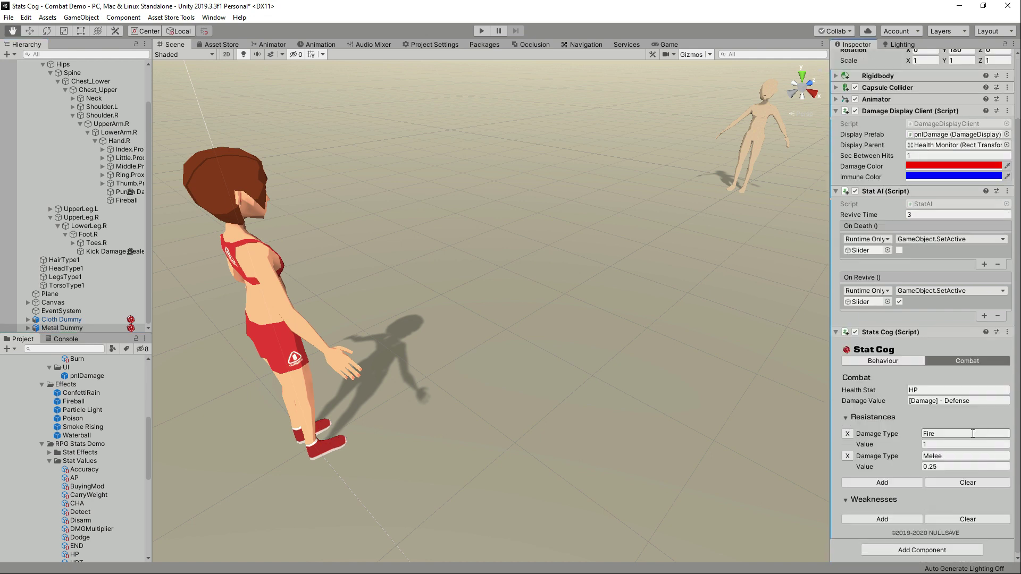
pyautogui.click(932, 443)
pyautogui.moveTo(959, 442); pyautogui.dragTo(929, 445)
pyautogui.press('BackSpace')
pyautogui.click(943, 466)
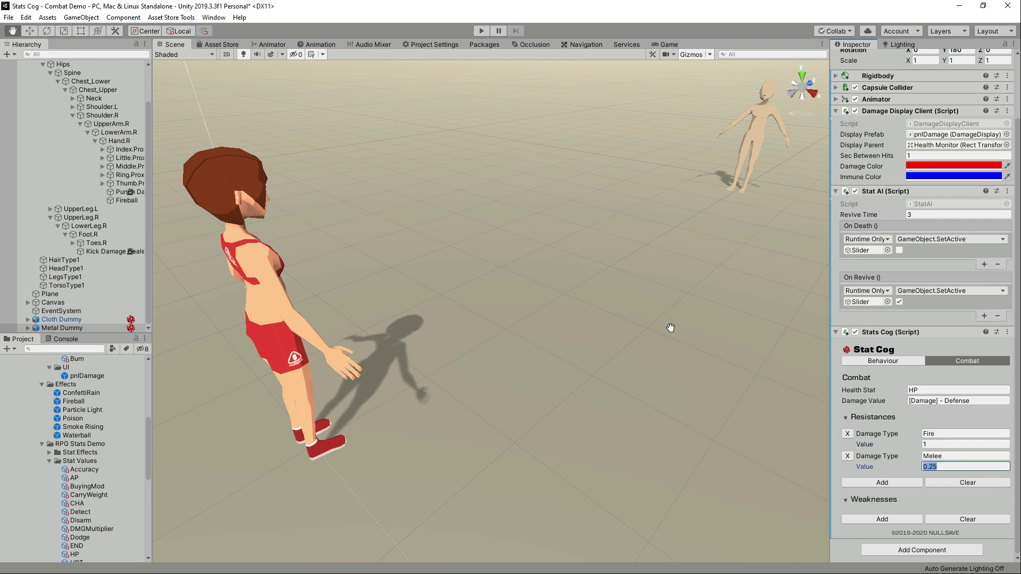
# Play-test the combat demo by throwing fireballs towards the dummies and jumping, and exit play mode
pyautogui.click(481, 30)
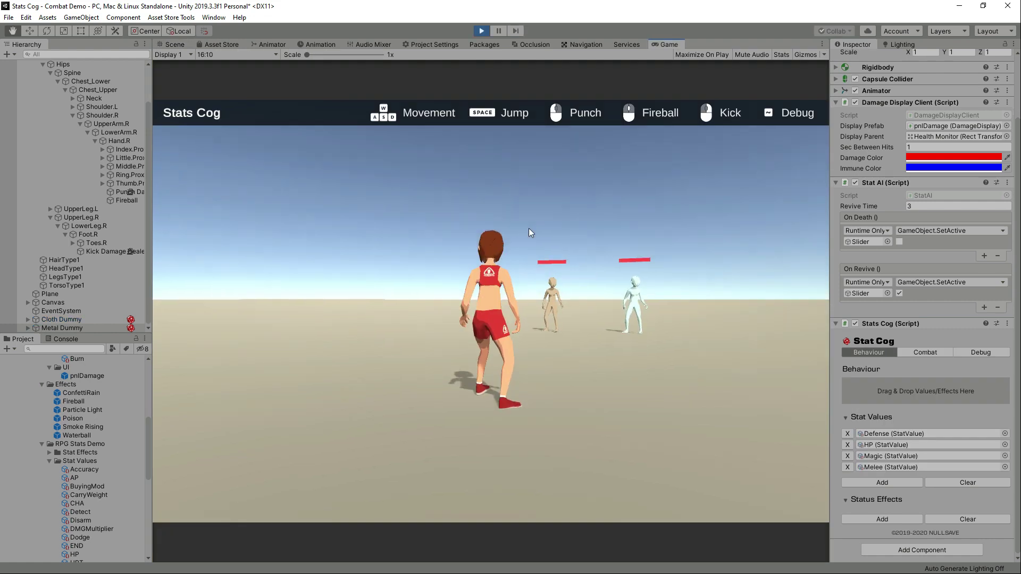
pyautogui.press('w')
pyautogui.click(528, 229)
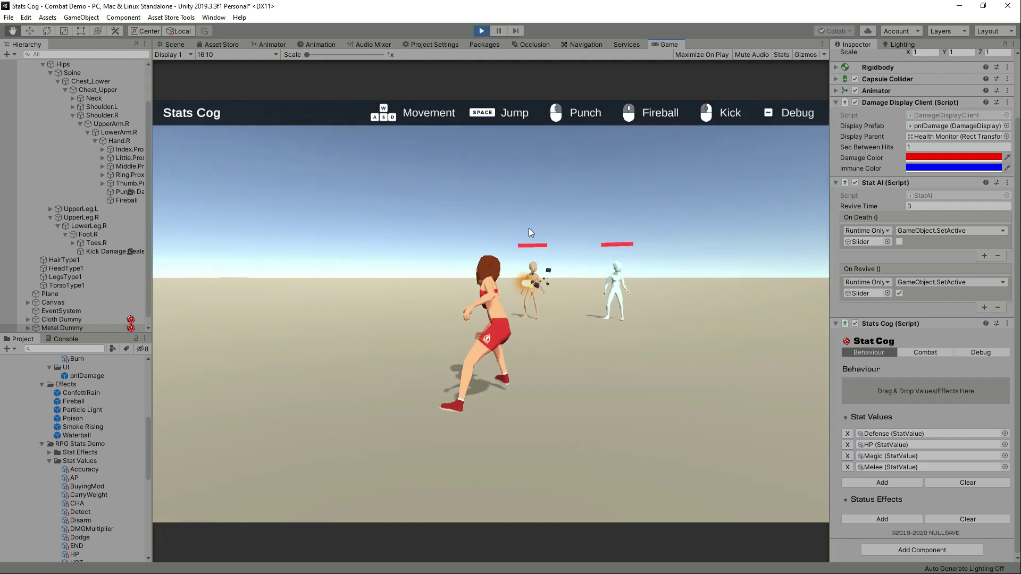
pyautogui.middleClick(490, 311)
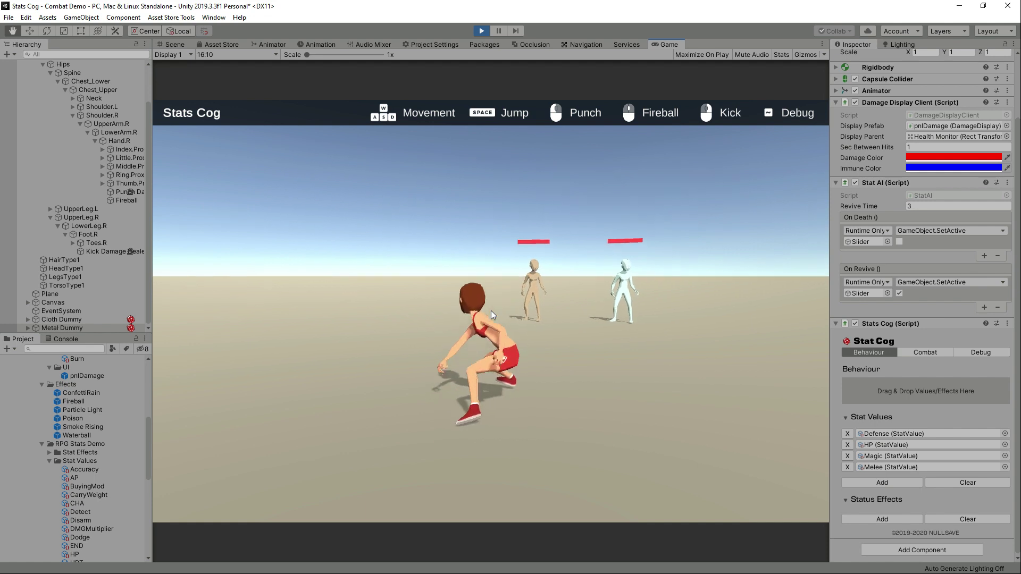
pyautogui.rightClick(490, 311)
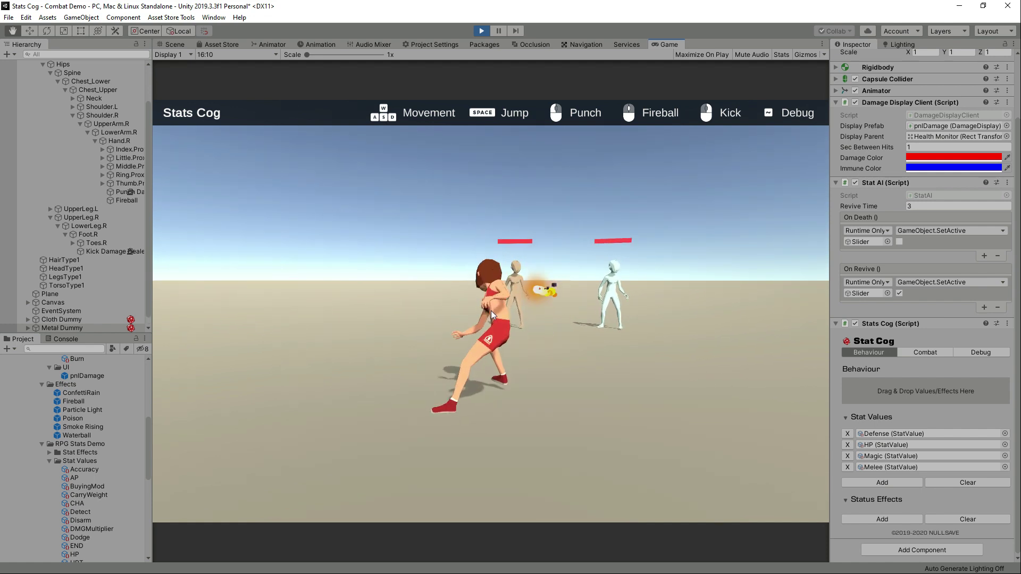
pyautogui.rightClick(490, 311)
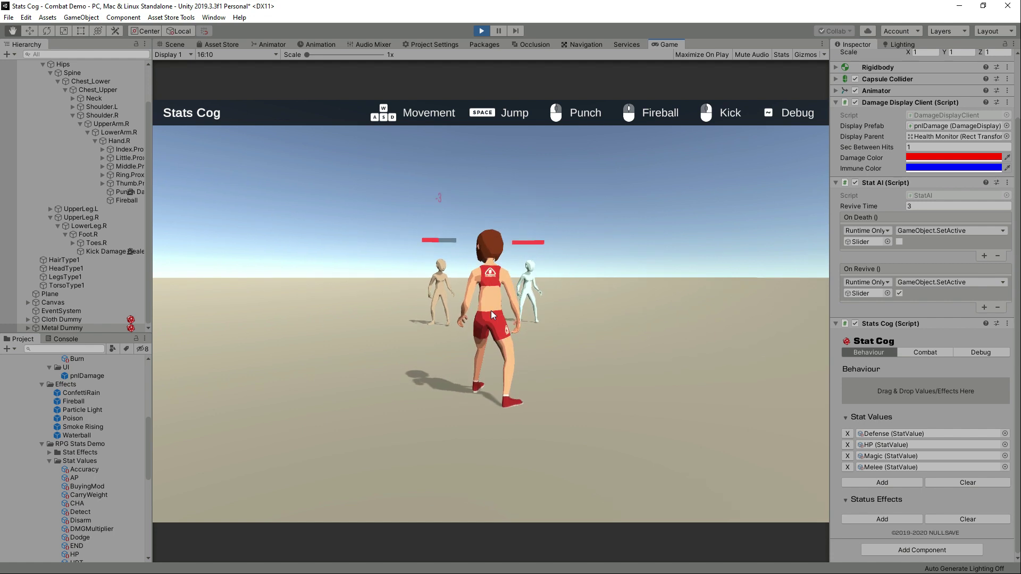
pyautogui.press('space')
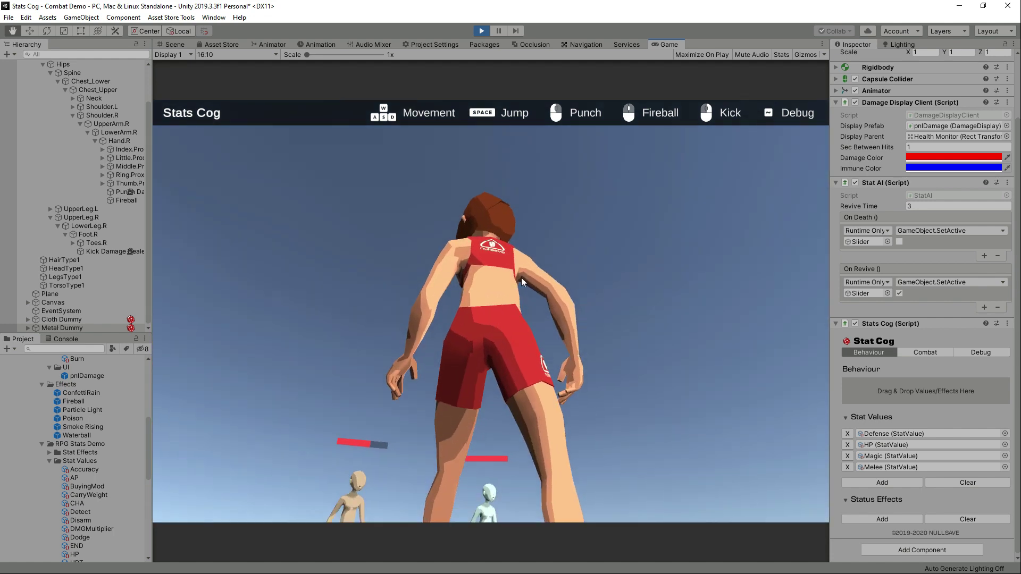
pyautogui.click(481, 31)
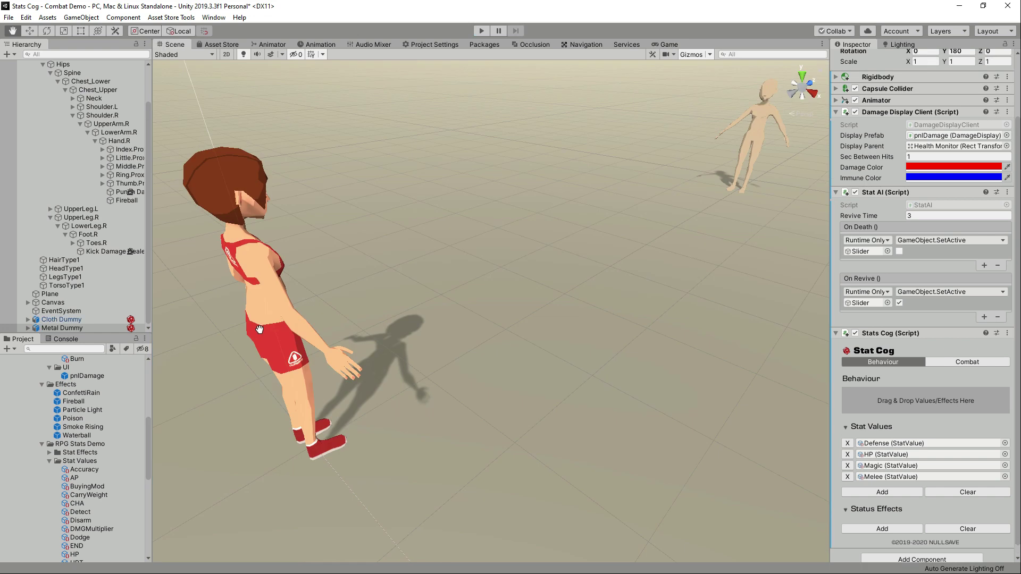
# Open the DamageDisplayClient script from the Cloth Dummy's Damage Display Client component in Visual Studio
pyautogui.click(98, 319)
pyautogui.scroll(-1, 925, 394)
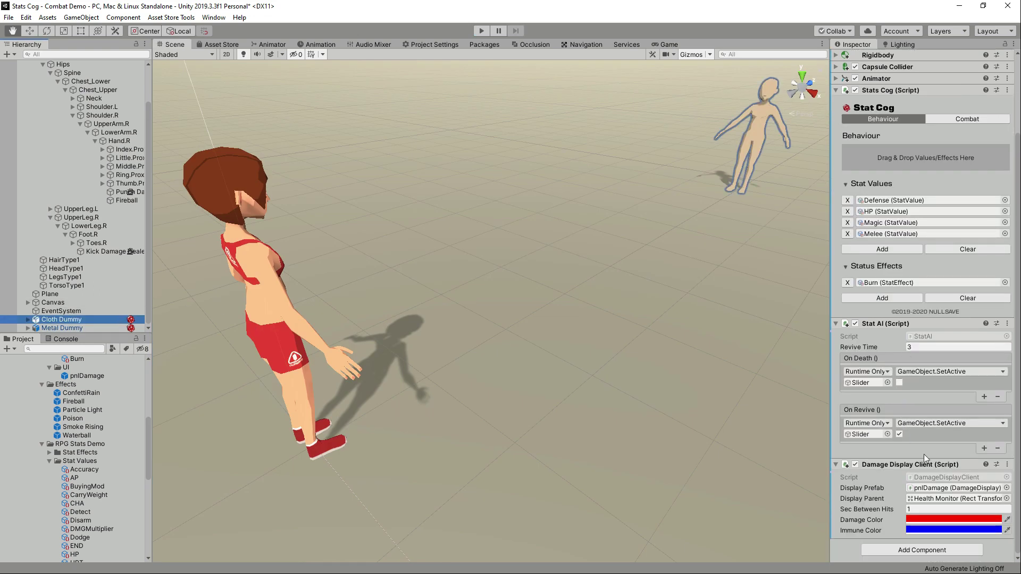
pyautogui.click(936, 483)
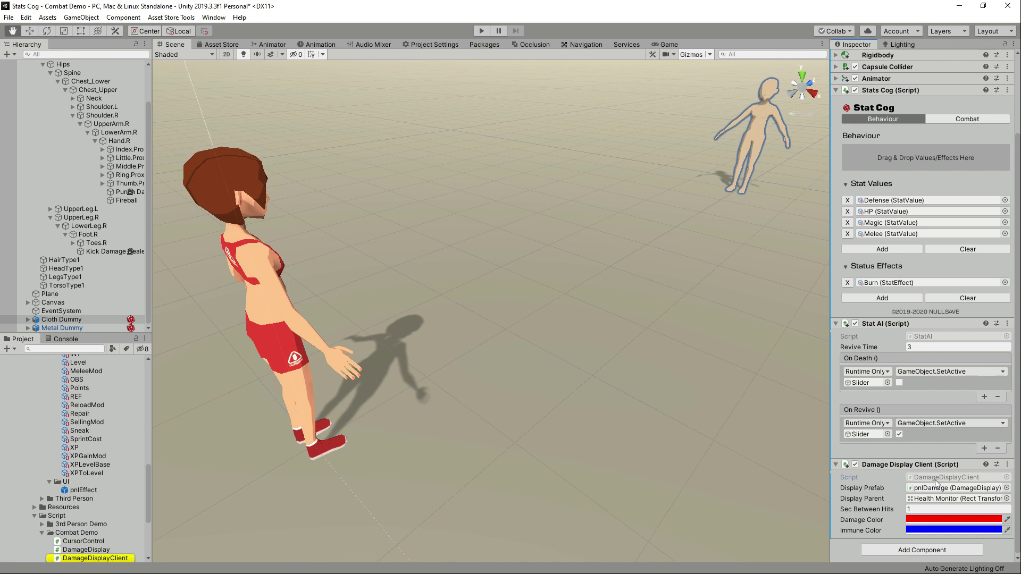
pyautogui.doubleClick(937, 482)
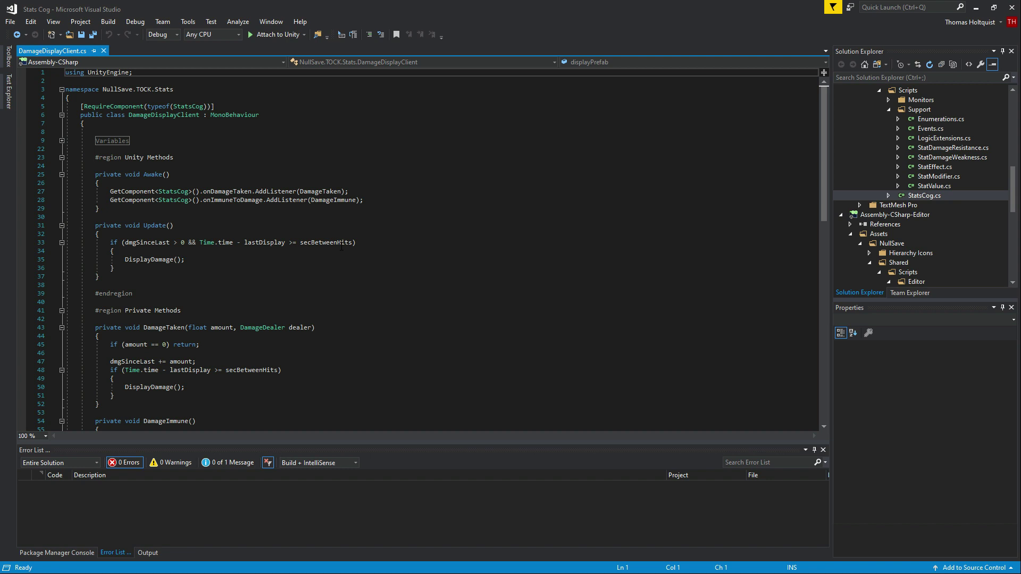
# Expand the Variables region and examine the onDamageTaken and onImmuneToDamage listeners in the Awake method
pyautogui.click(61, 142)
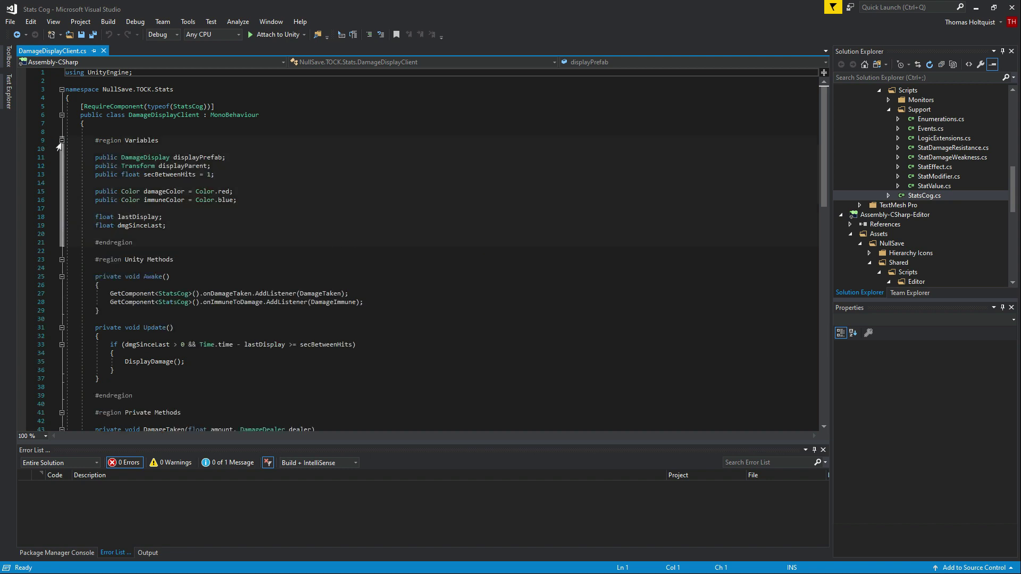
pyautogui.moveTo(107, 294); pyautogui.dragTo(363, 302)
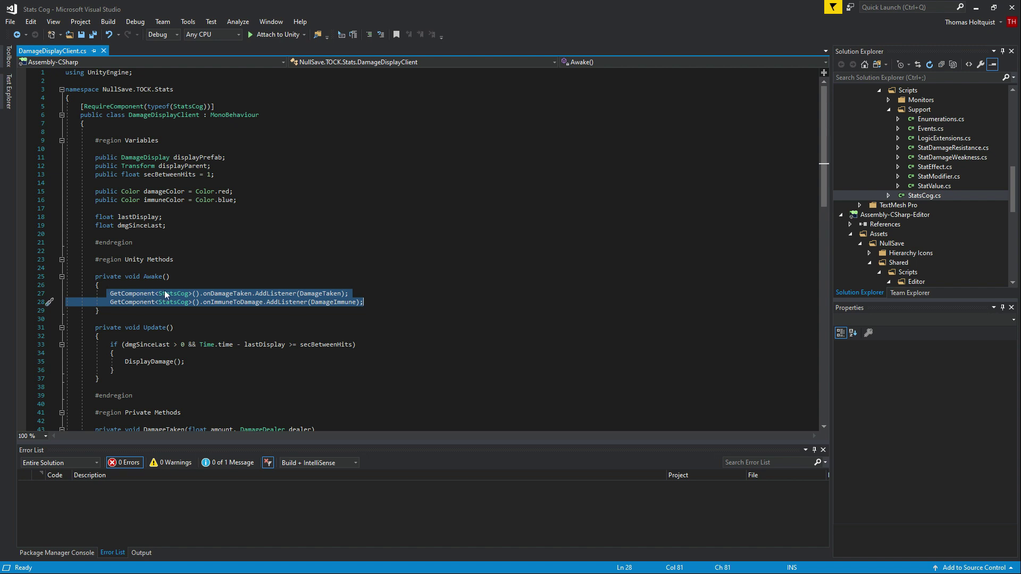
pyautogui.click(229, 294)
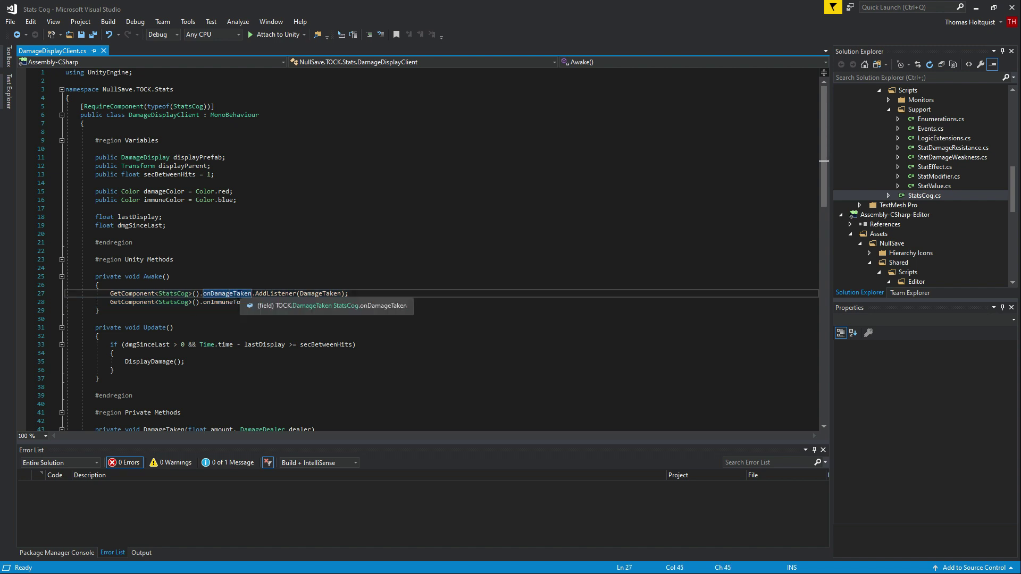
pyautogui.doubleClick(232, 302)
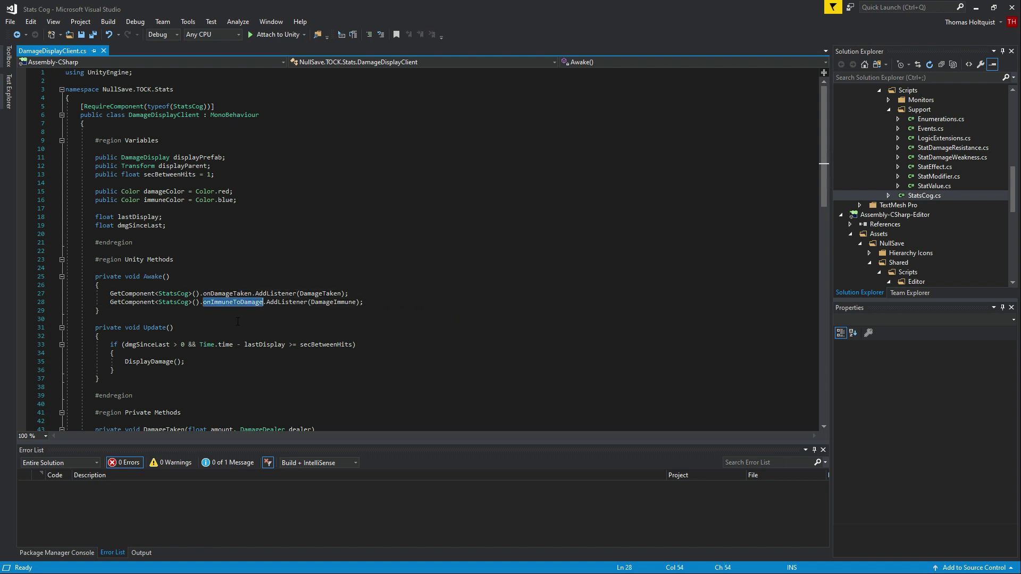
# Review the DamageImmune, DisplayDamage and DamageTaken methods among the script's private methods
pyautogui.scroll(-8, 406, 311)
pyautogui.scroll(-6, 406, 310)
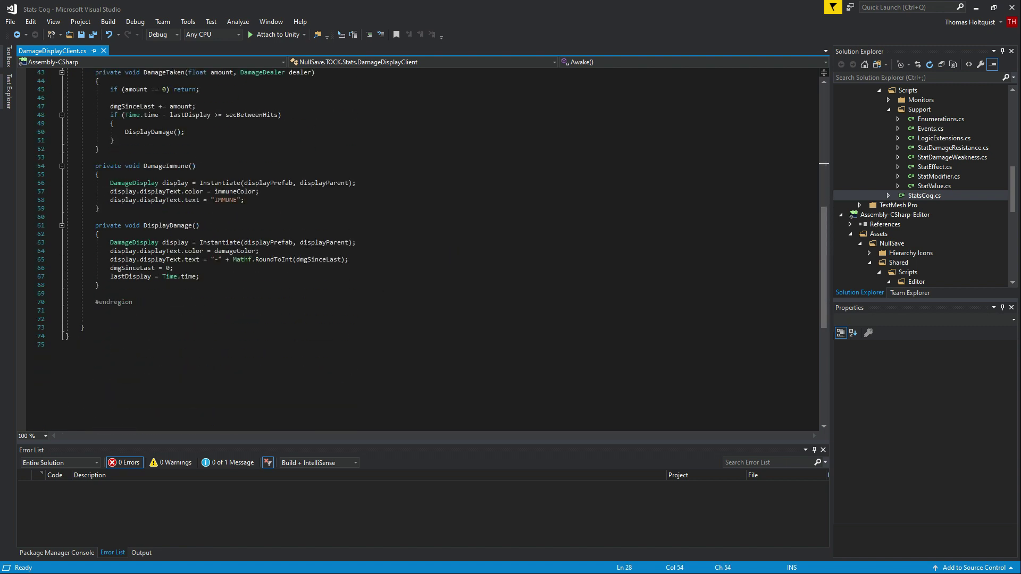
pyautogui.scroll(2, 213, 240)
pyautogui.doubleClick(165, 217)
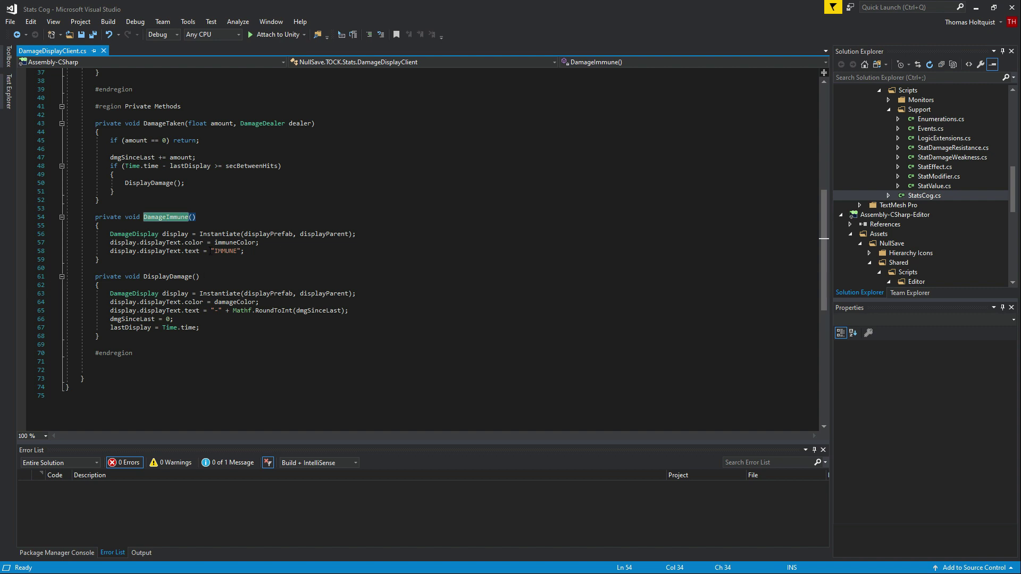
pyautogui.moveTo(209, 251); pyautogui.dragTo(66, 251)
pyautogui.click(133, 294)
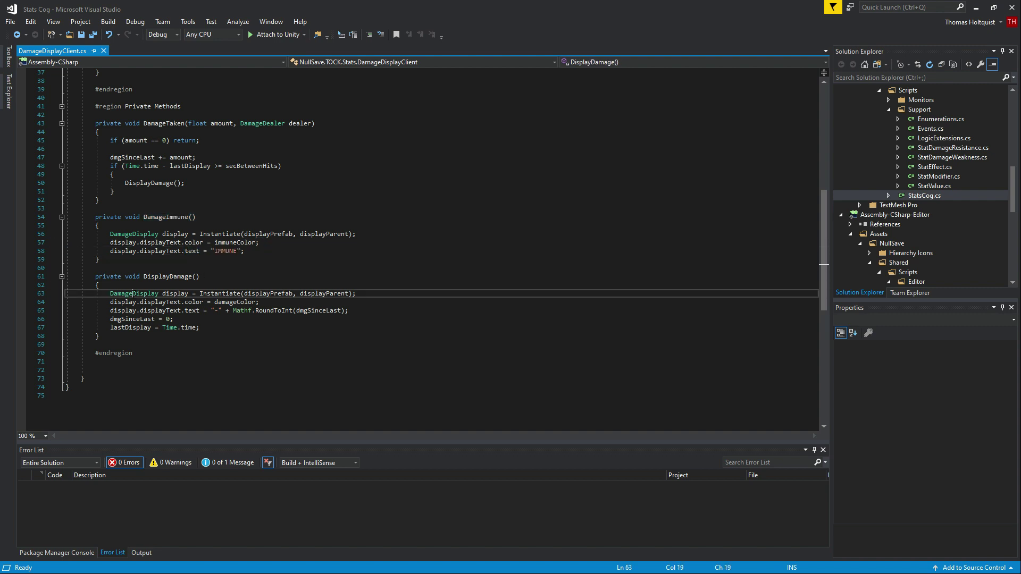
pyautogui.moveTo(158, 123); pyautogui.dragTo(239, 206)
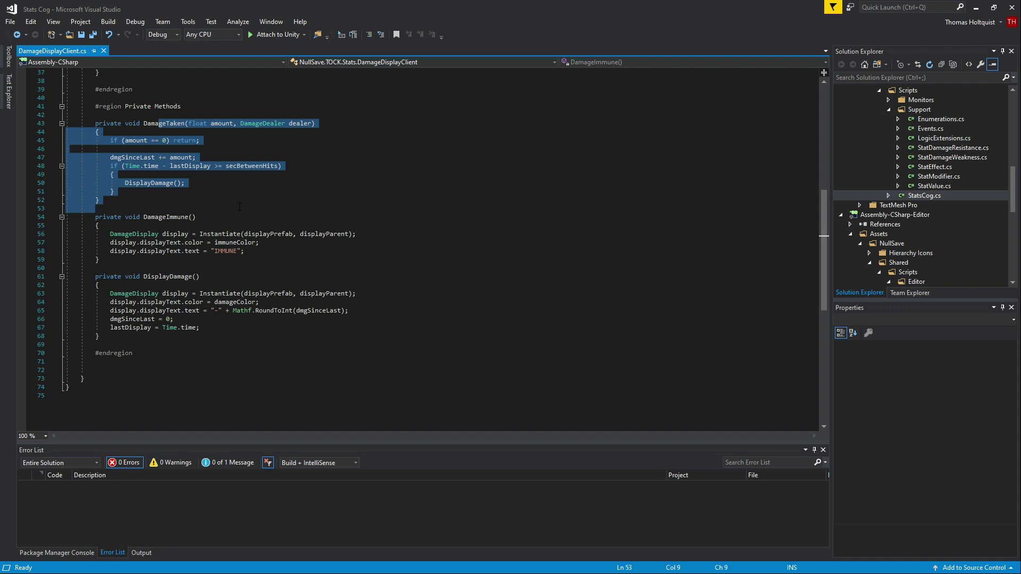
# Trace how secBetweenHits is declared and used to time the damage display, and return to the Unity editor
pyautogui.scroll(3, 237, 192)
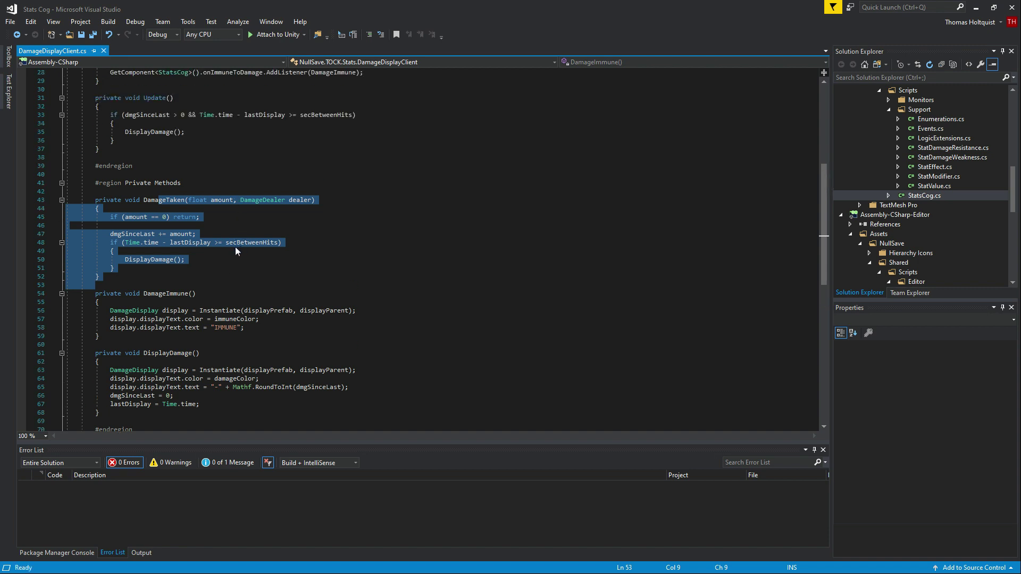
pyautogui.click(237, 251)
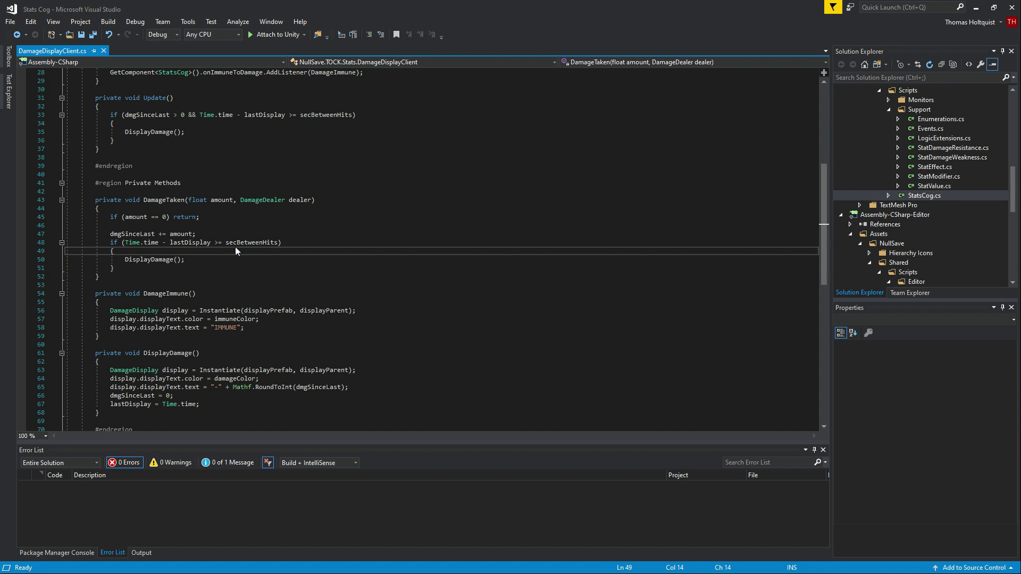
pyautogui.scroll(8, 235, 251)
pyautogui.click(211, 149)
pyautogui.scroll(-7, 187, 307)
pyautogui.scroll(-4, 71, 274)
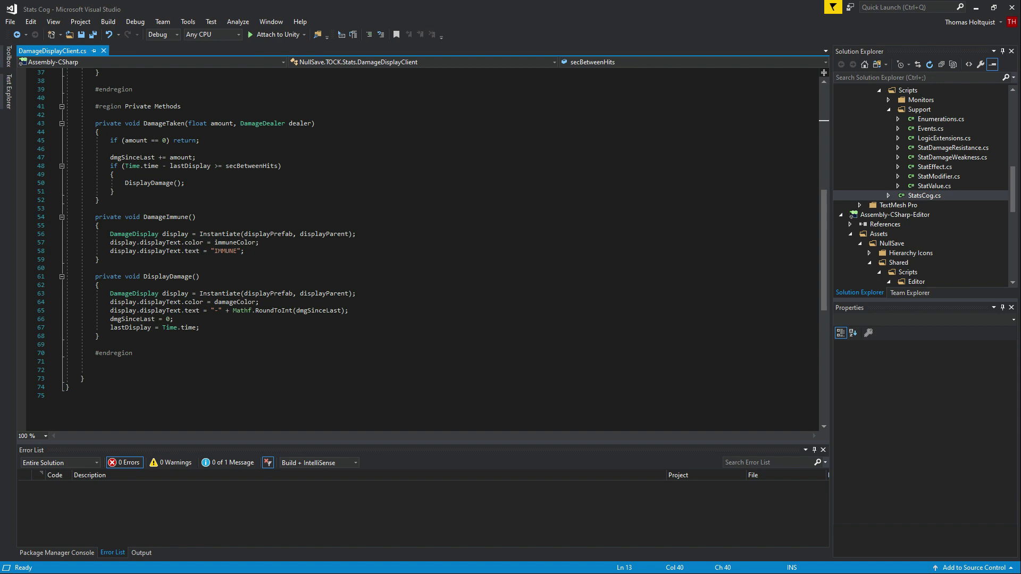
pyautogui.click(976, 7)
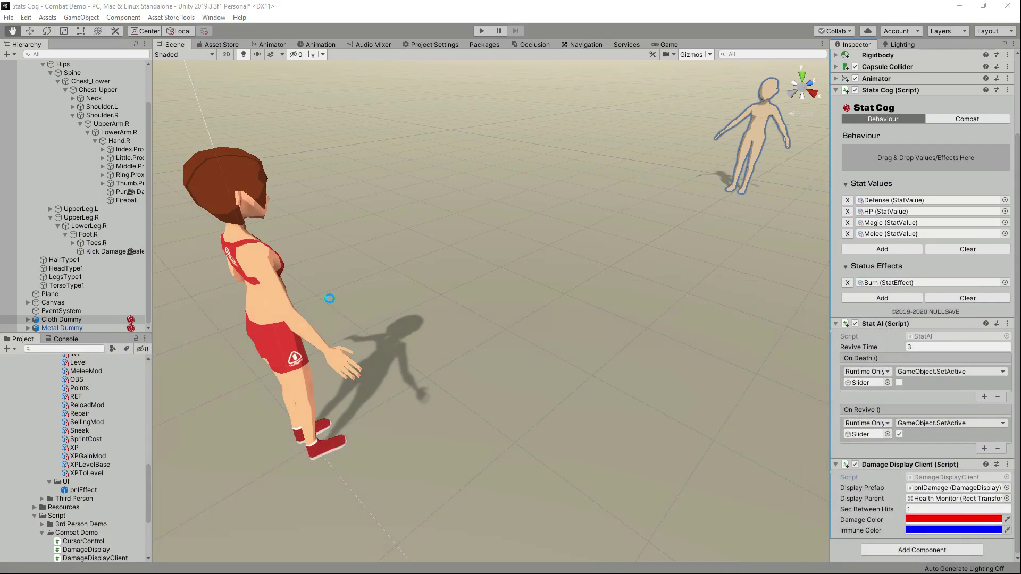